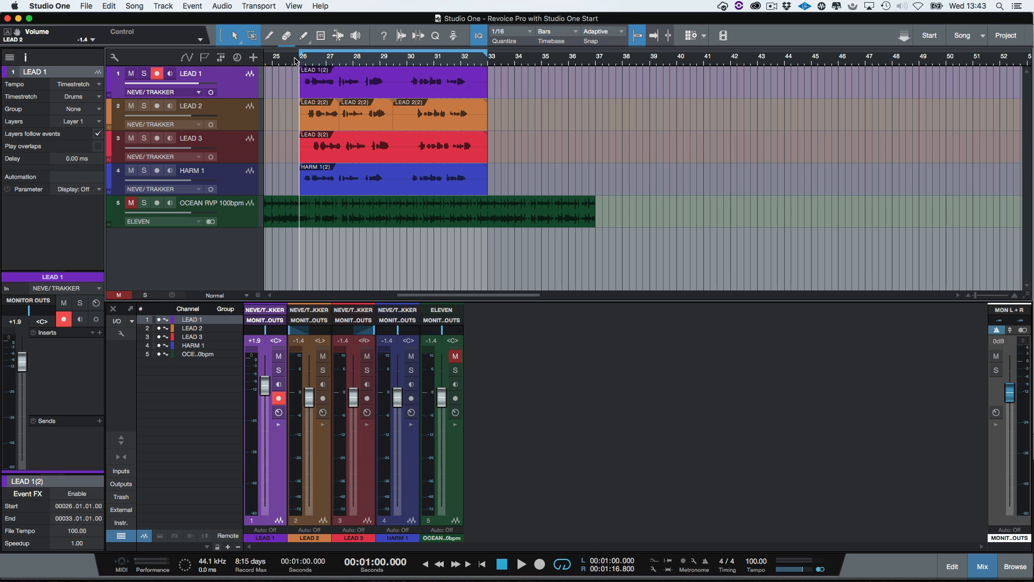
Play back the four vocal tracks from bar 26, stop, and return the playback cursor to bar 26
key("space")
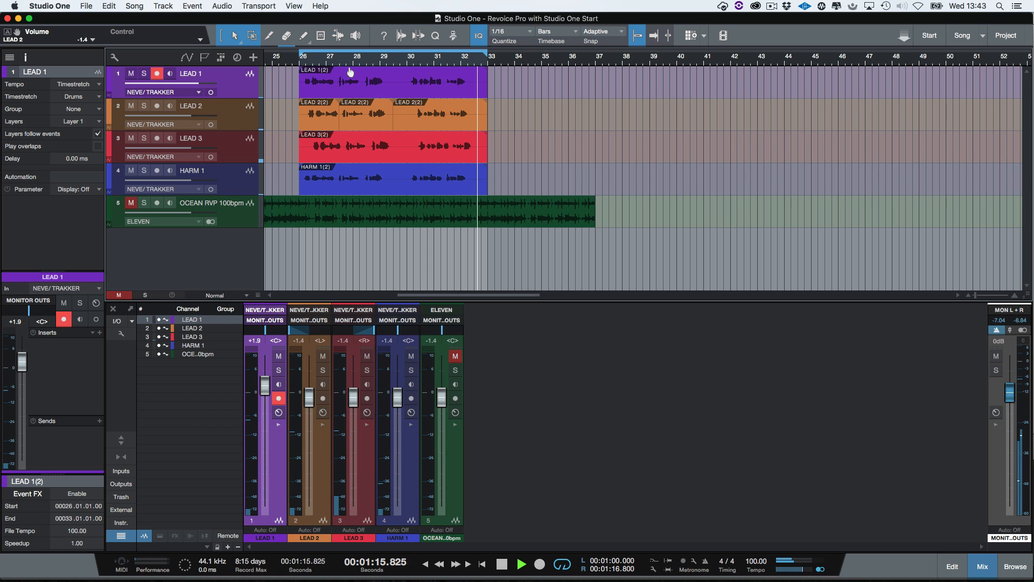
key("space")
left_click(299, 63)
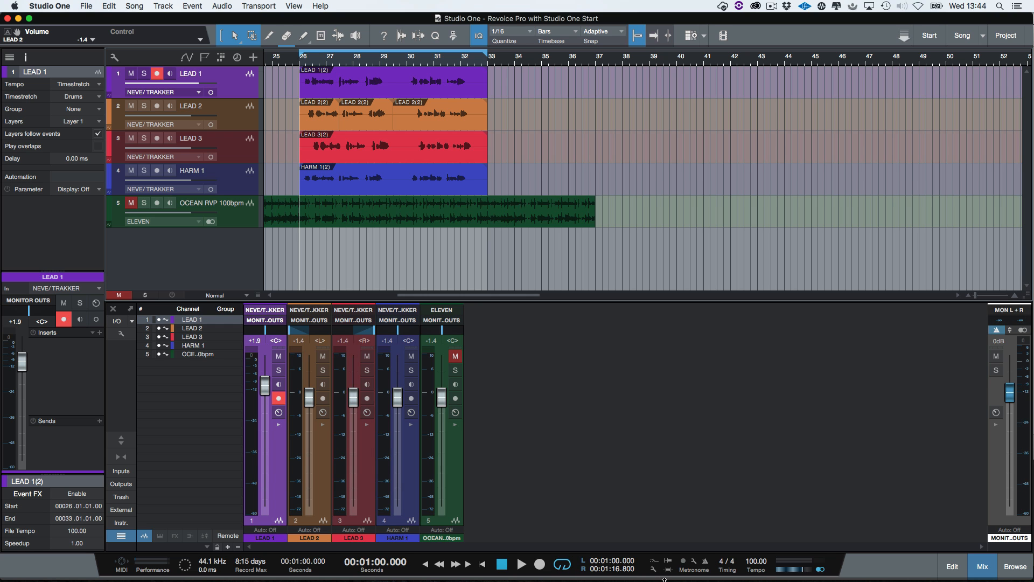
Copy the LEAD 1, LEAD 2, LEAD 3 and HARM 1 vocal events and paste them into Revoice Pro starting at track Audio 1
left_click(690, 534)
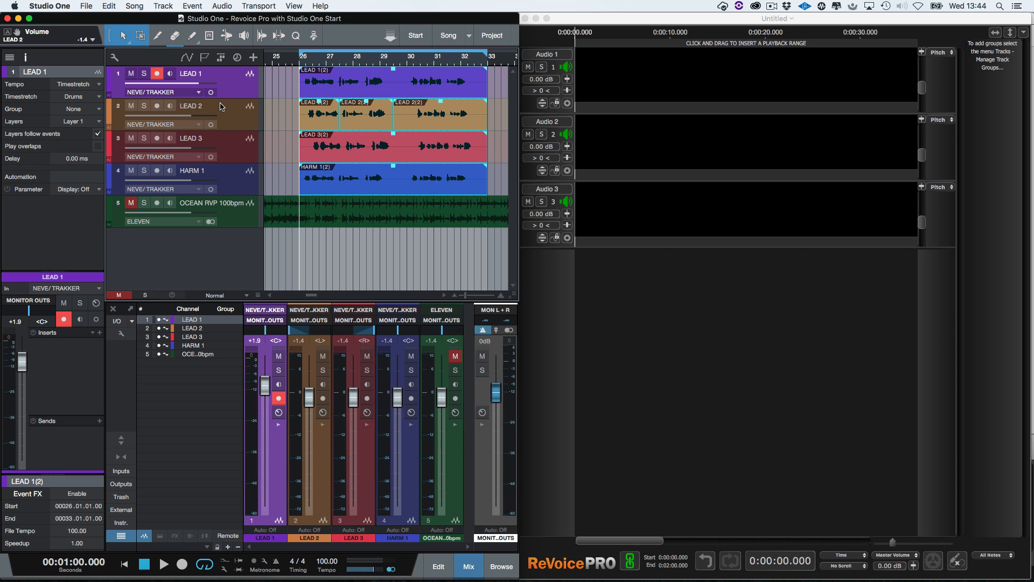
left_click(107, 6)
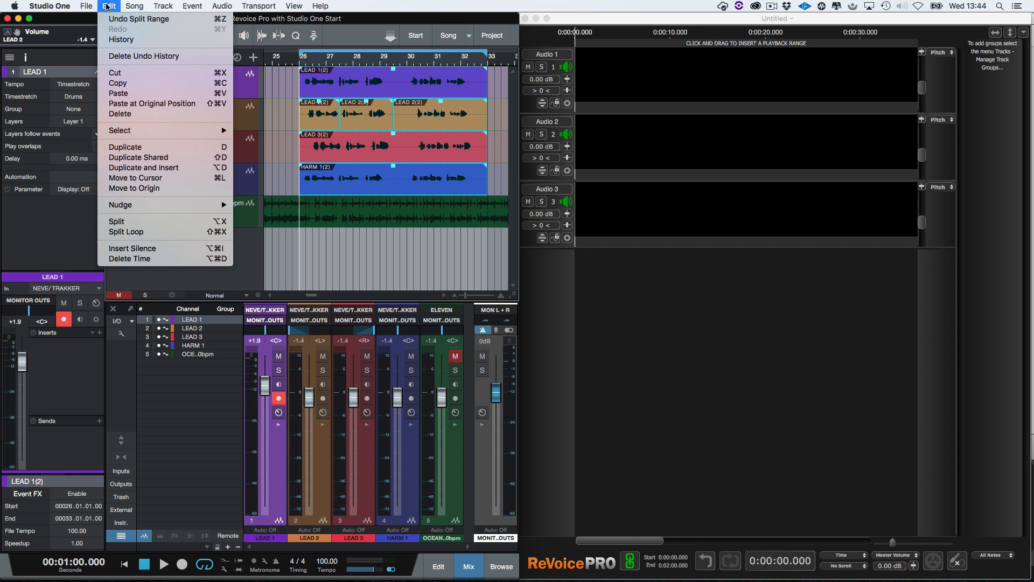
left_click(118, 84)
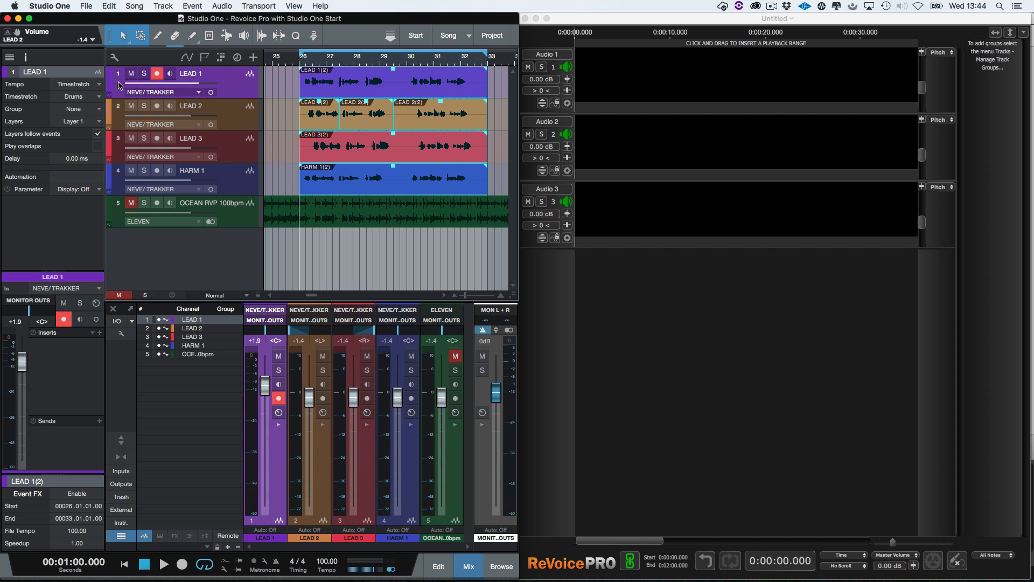
right_click(661, 85)
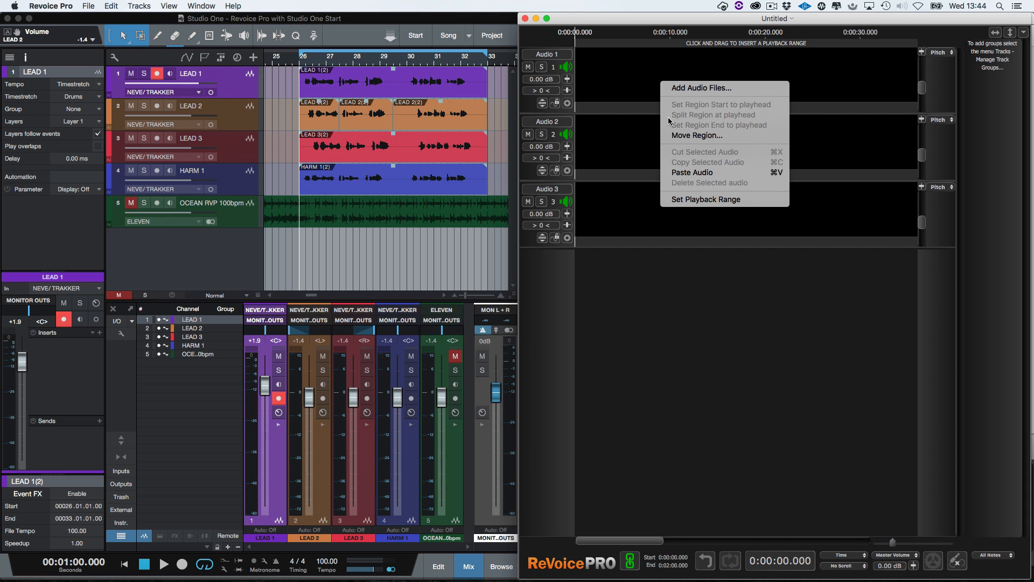
left_click(680, 174)
scroll(682, 174, "left", 3)
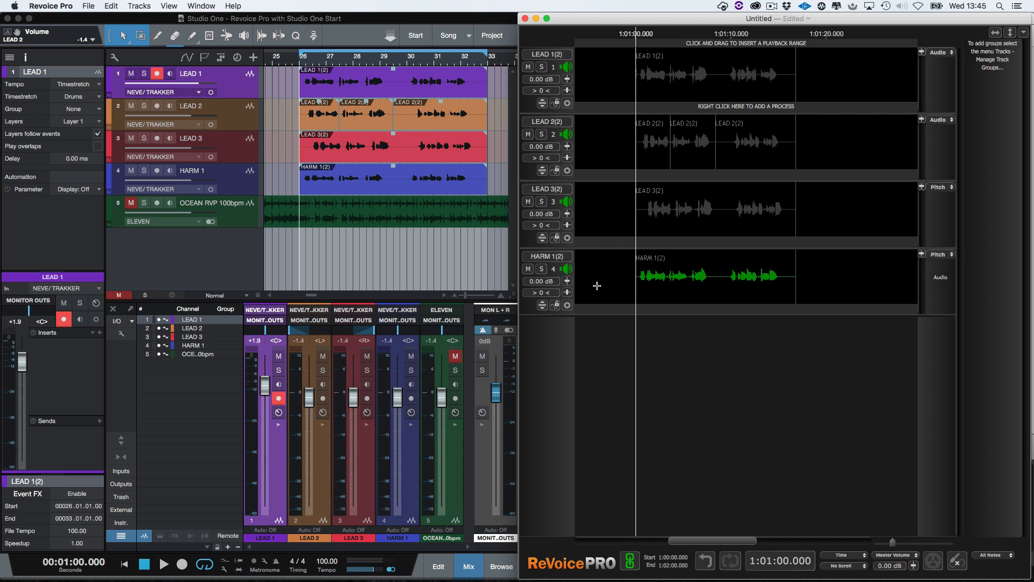
Insert two new audio tracks named from Output 1 between the LEAD 3(2) and HARM 1(2) tracks
right_click(530, 243)
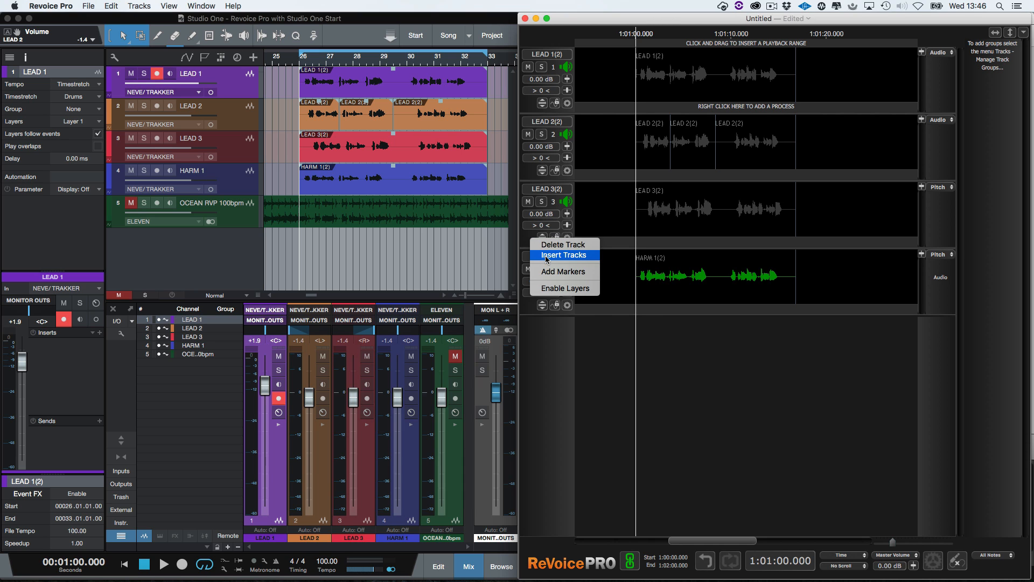
left_click(547, 256)
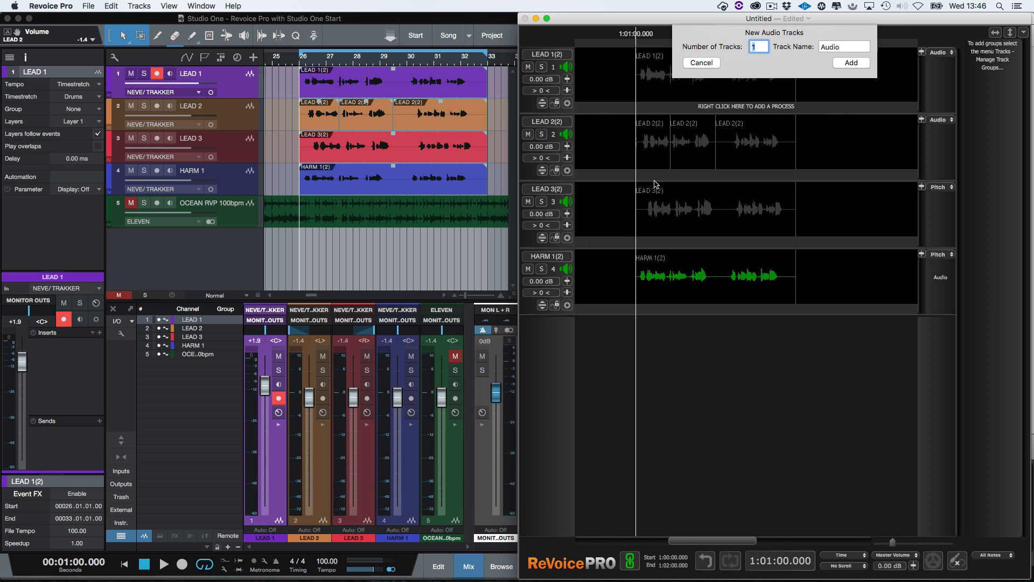
type("2")
key("Tab")
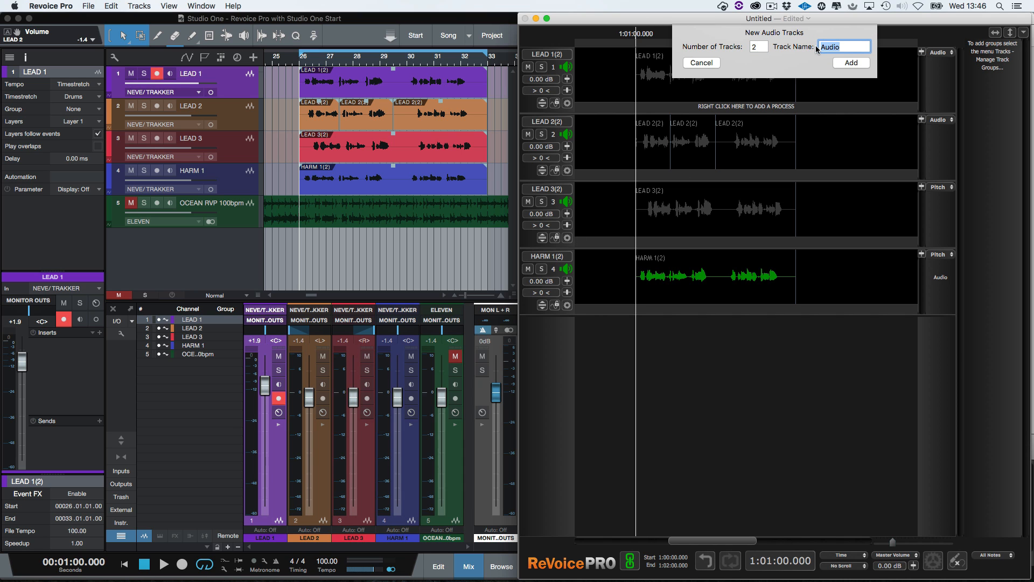
type("Output 1")
left_click(861, 63)
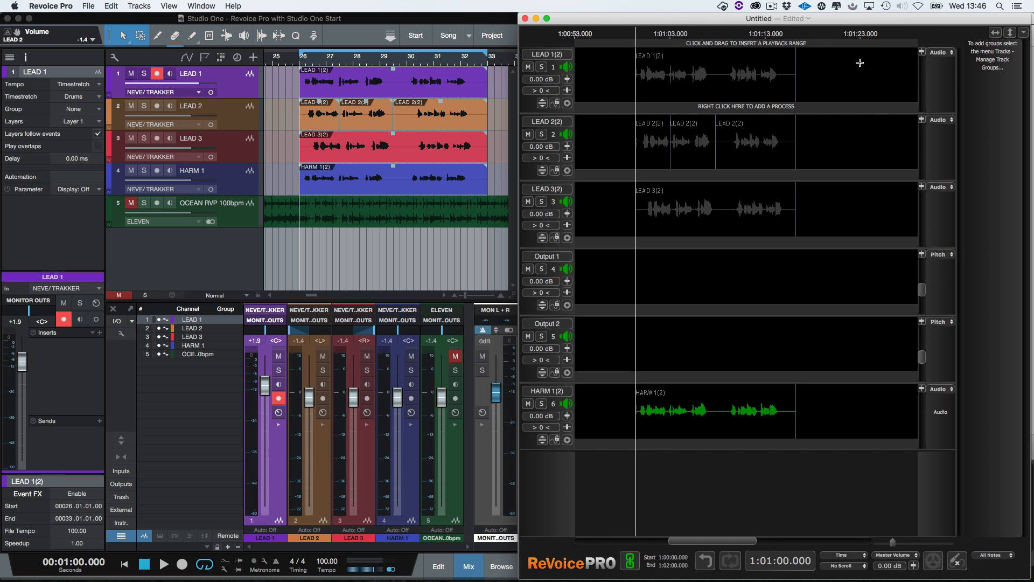
Insert one more output track below the HARM 1(2) track, keeping the track name Output 1
right_click(527, 442)
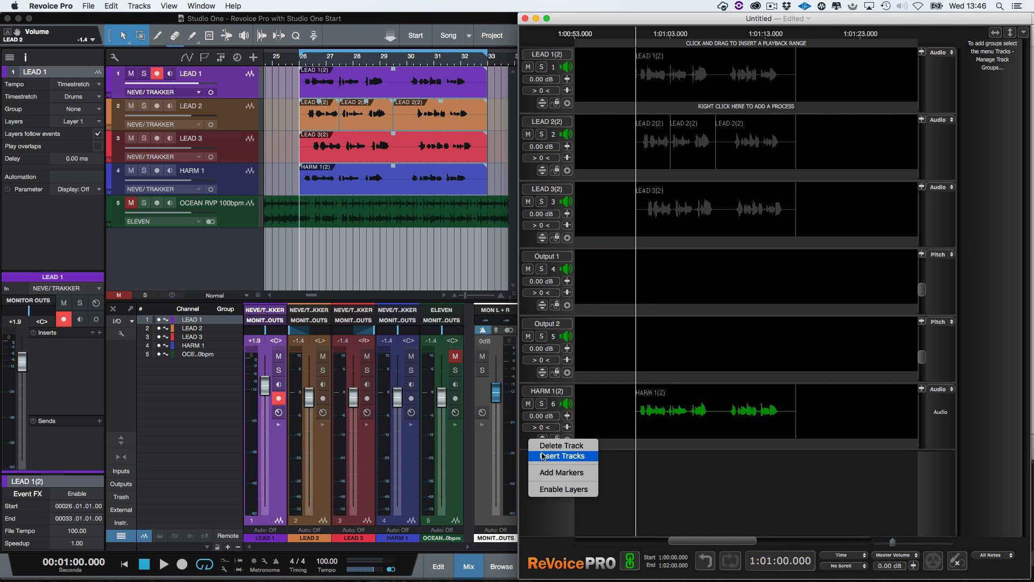
left_click(543, 456)
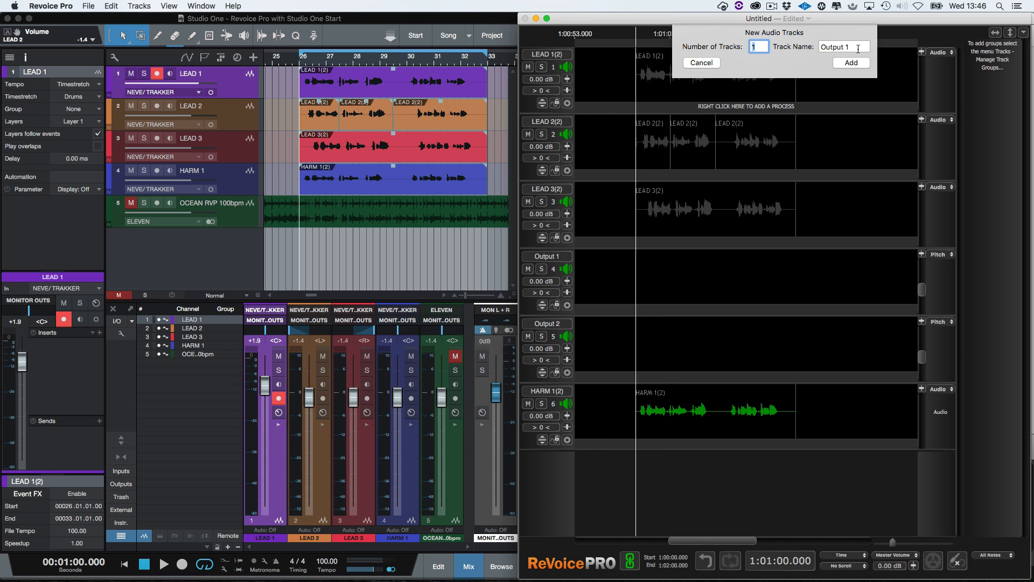
left_click(852, 62)
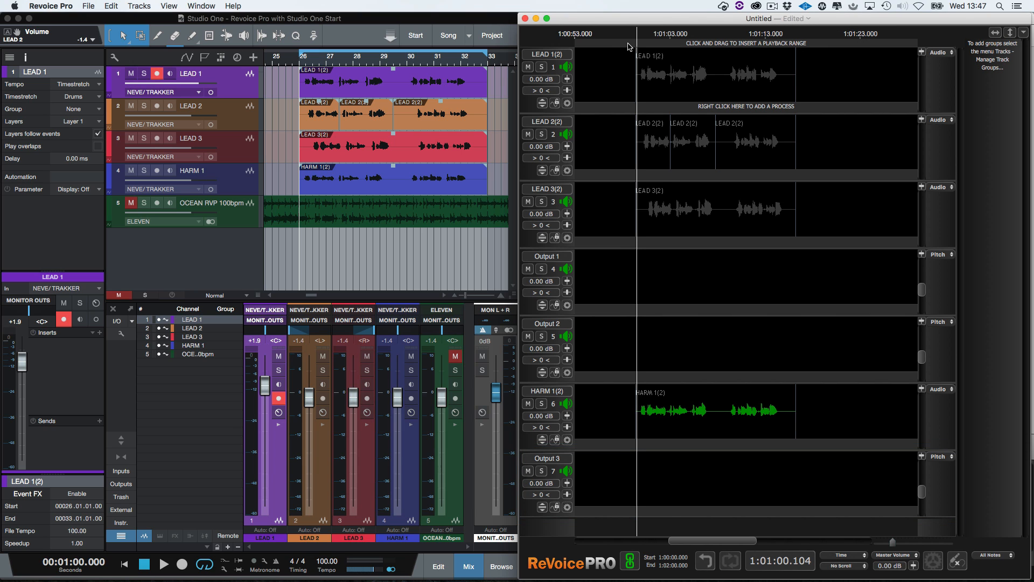
Solo the LEAD 1(2) track and audition the lead vocal
key("s")
key("space")
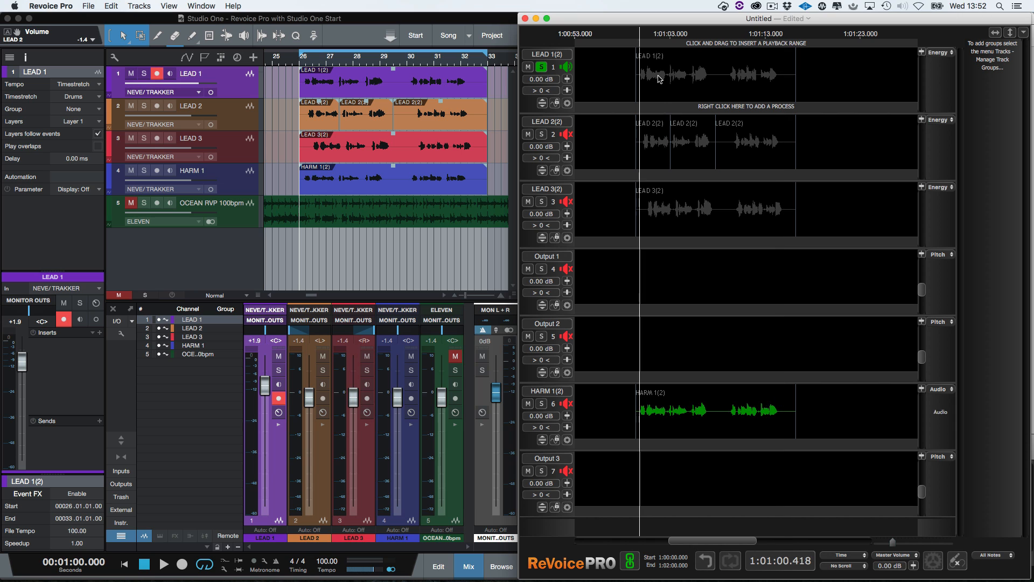
Start a new APT process on the LEAD 1(2) audio with the factory preset Vocal - Slightly loose Time and Pitch
left_click(658, 78)
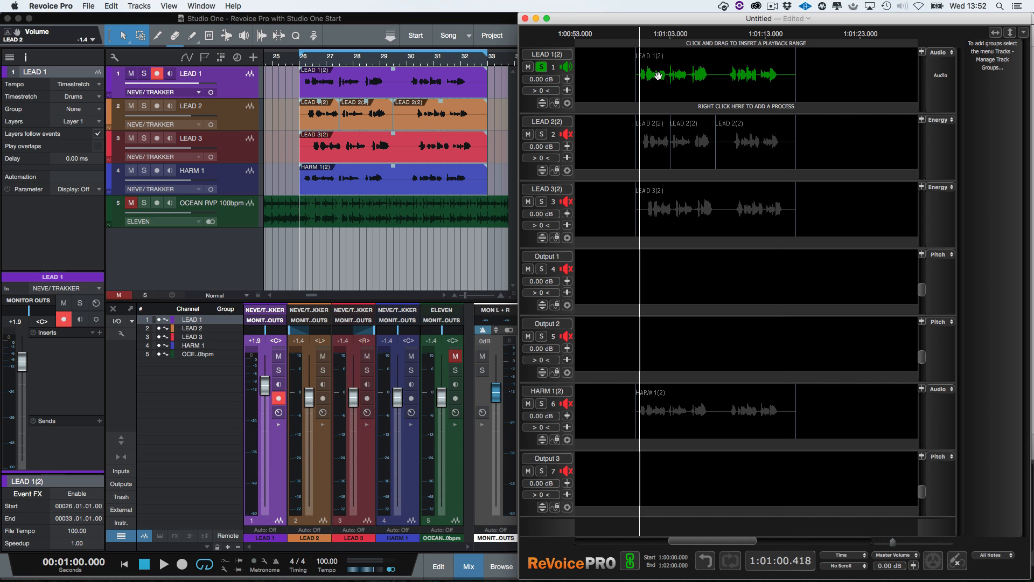
right_click(714, 108)
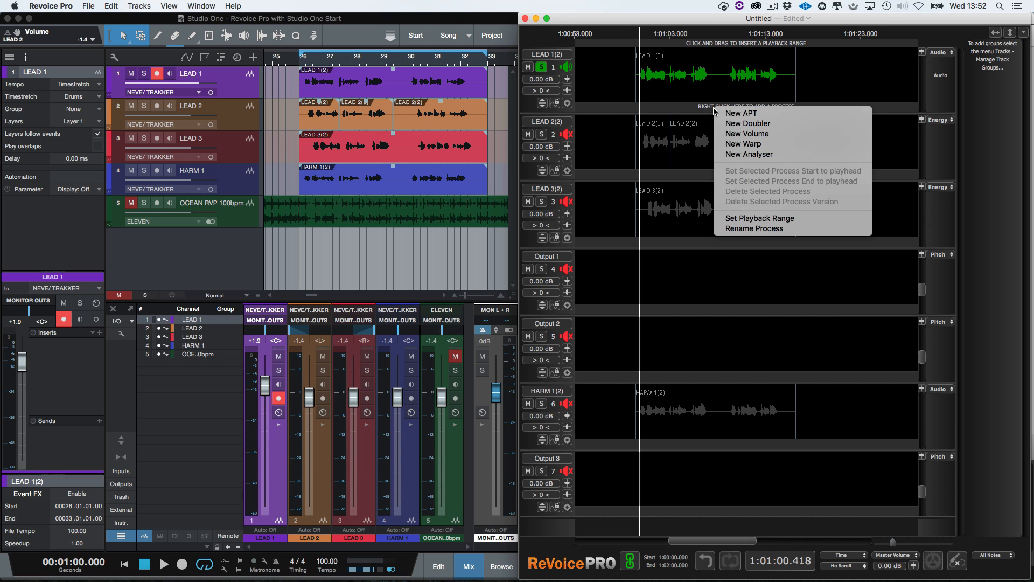
left_click(753, 114)
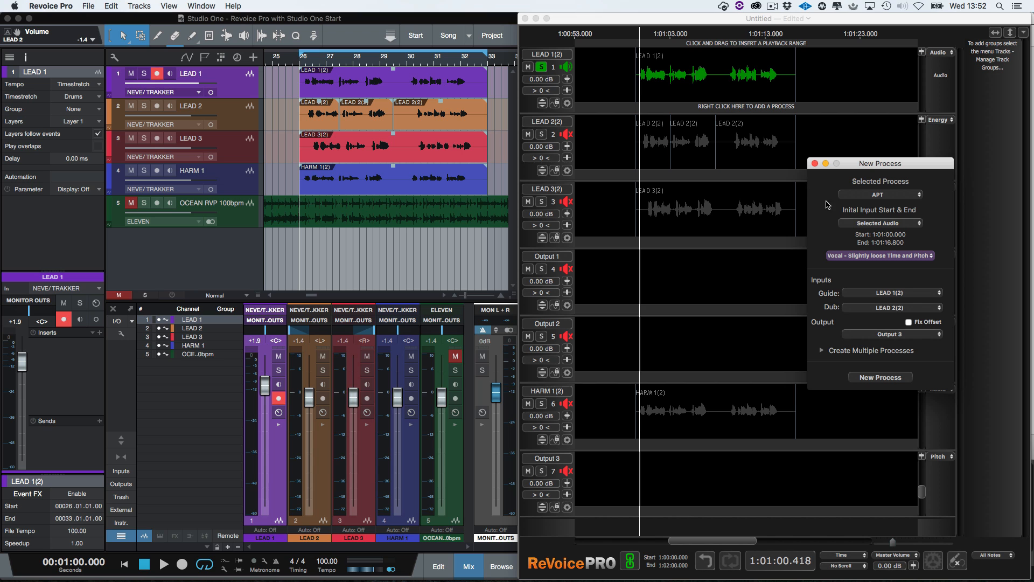
left_click(850, 258)
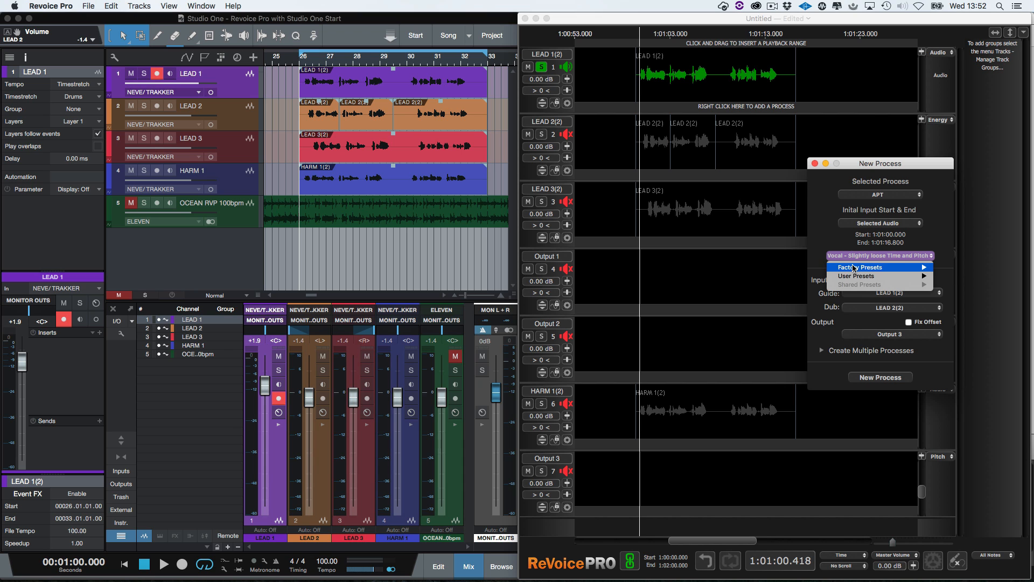
mouse_move(856, 269)
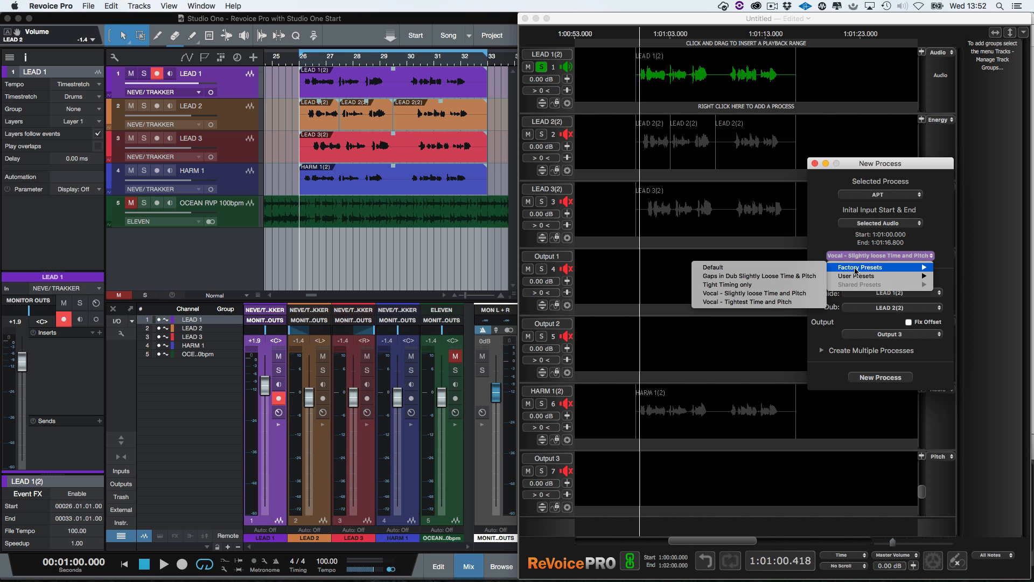
left_click(776, 295)
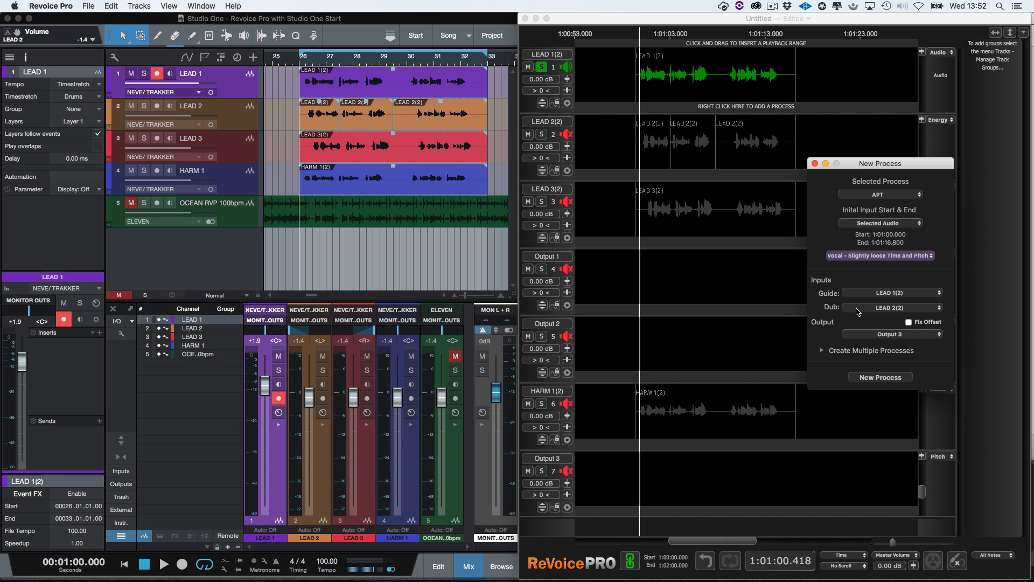
Route the APT output to Output 1 with Fix Offset enabled, set the number of processes to 2, and create the processes
left_click(904, 334)
left_click(886, 313)
left_click(909, 323)
left_click(822, 351)
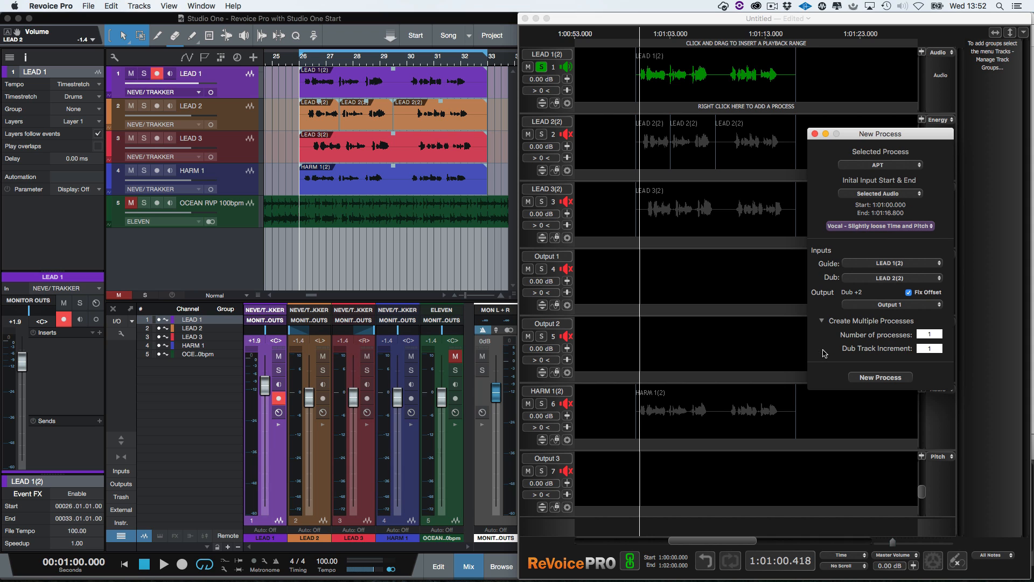
left_click(930, 334)
left_click(898, 380)
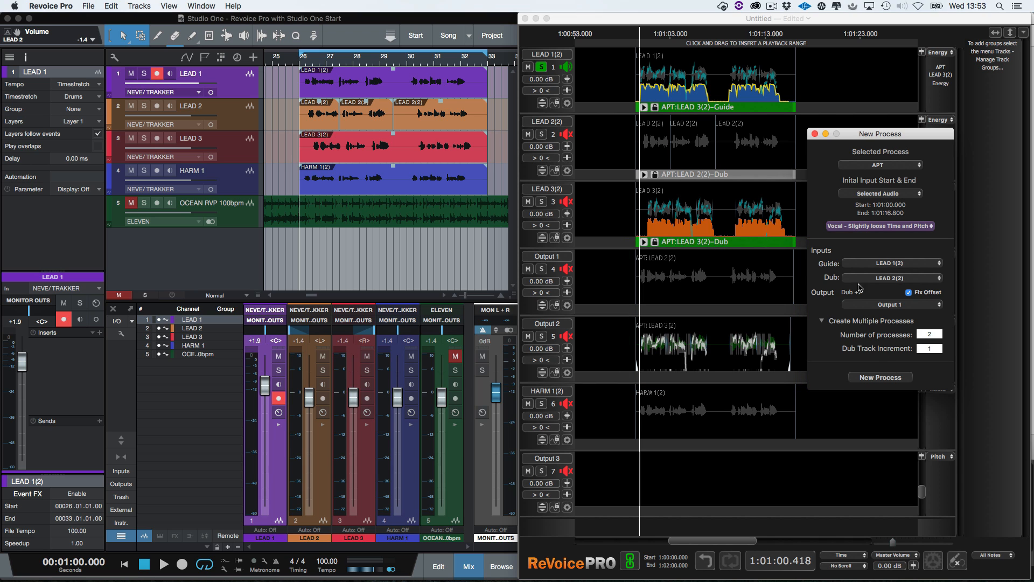
left_click(814, 134)
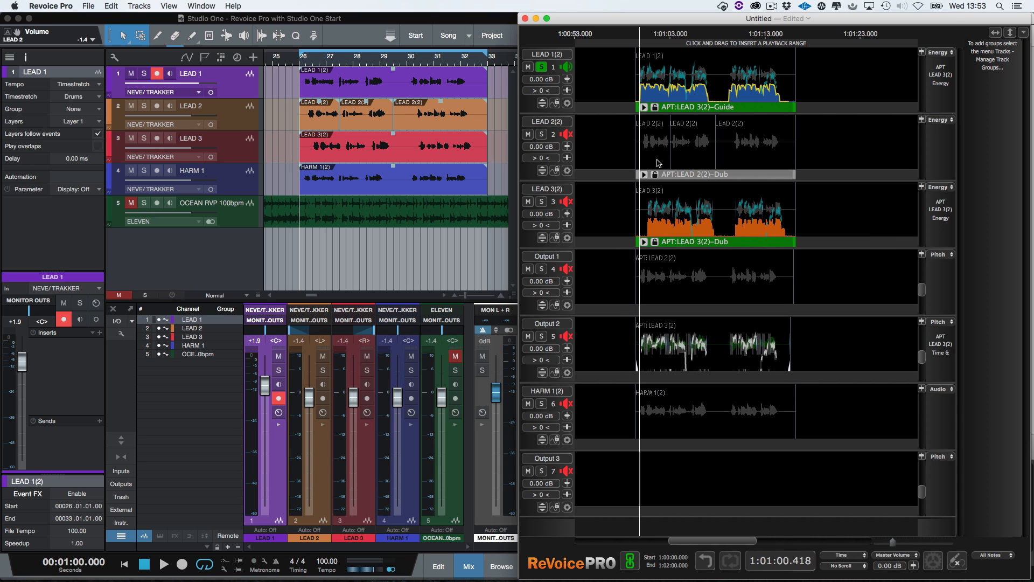
Solo the Output 1 and Output 2 tracks alongside LEAD 1(2)
left_click(542, 270)
left_click(541, 337)
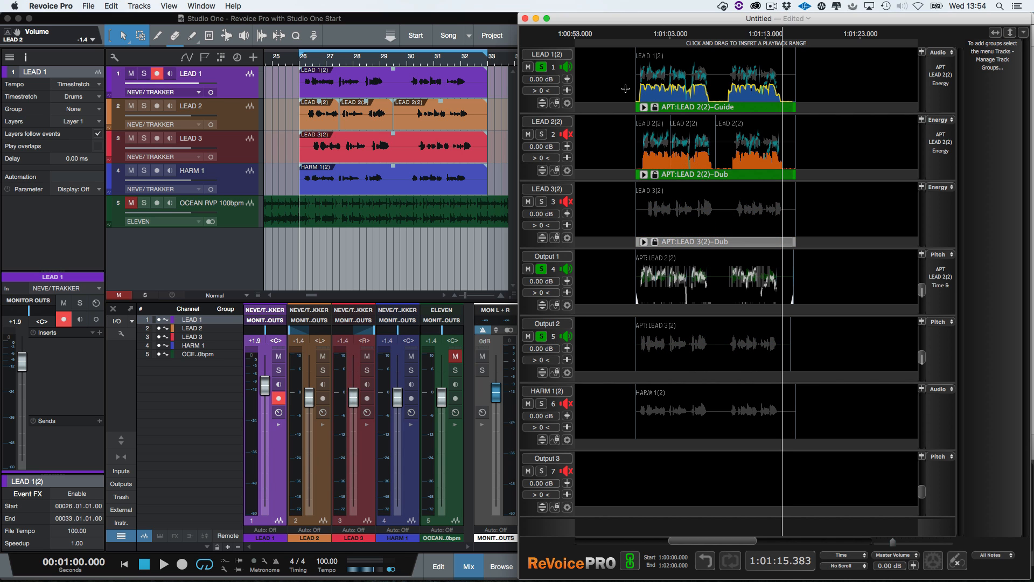
Switch the LEAD 1(2) track to audio editing and make its audio a warp region
right_click(666, 81)
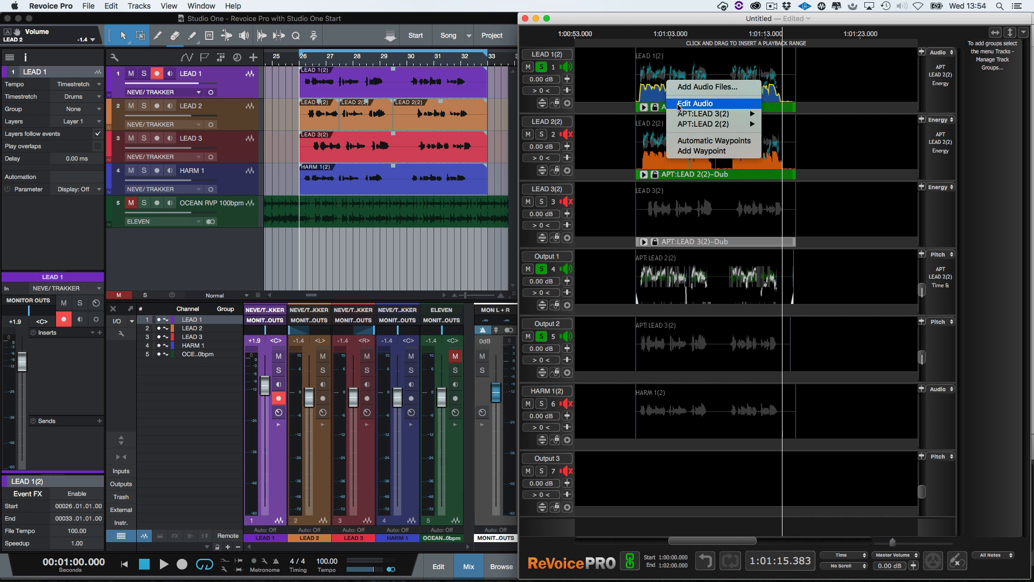
left_click(695, 103)
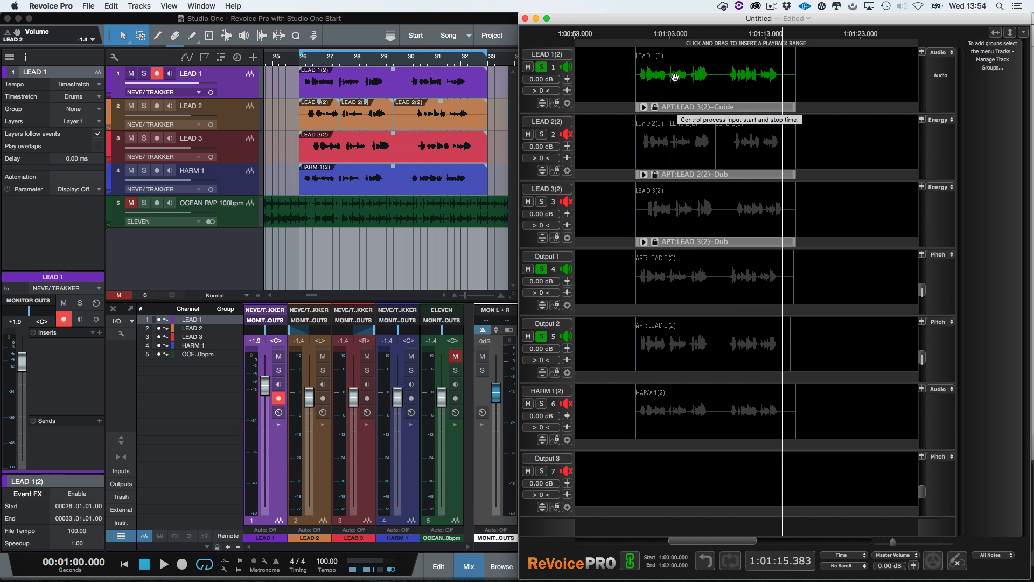
right_click(675, 80)
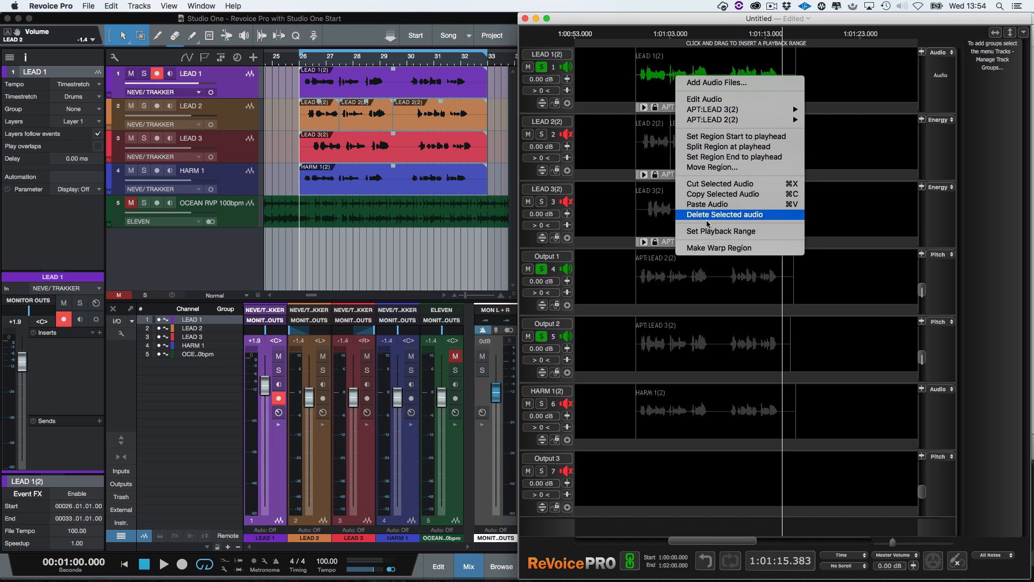
left_click(708, 248)
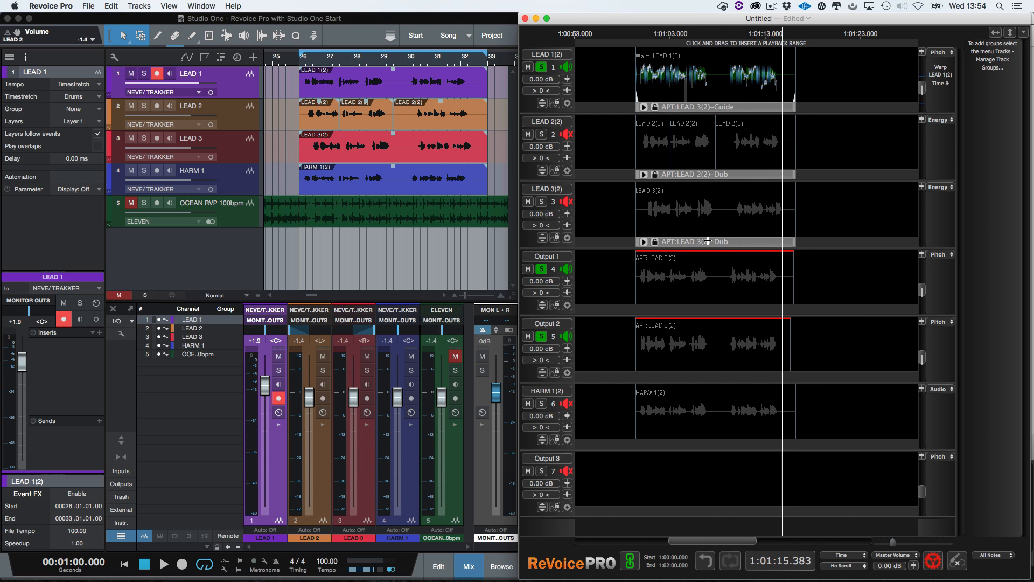
Maximise the LEAD 1(2) track, select its opening notes and set the playback range to them, about 1:01:00.5 to 1:01:05
left_click(542, 103)
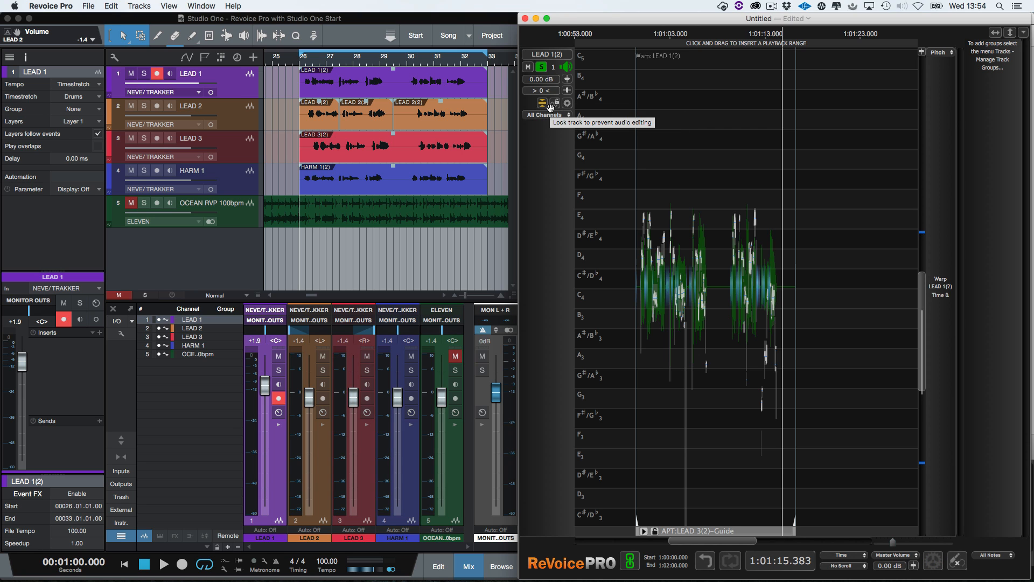
left_click(553, 107)
scroll(700, 291, "up", 5)
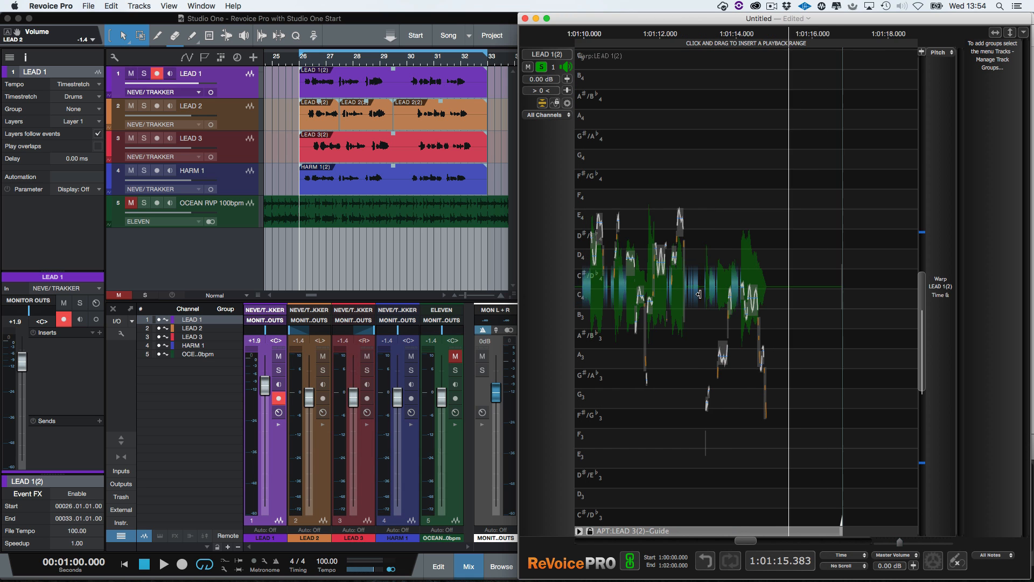
scroll(700, 292, "left", 4)
scroll(699, 291, "left", 6)
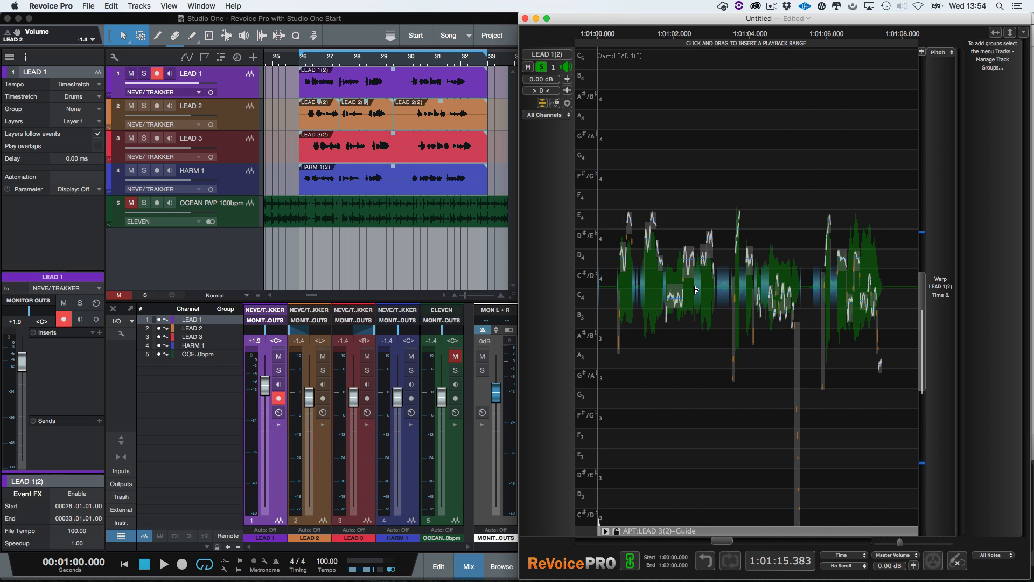
scroll(695, 290, "up", 3)
scroll(696, 291, "left", 2)
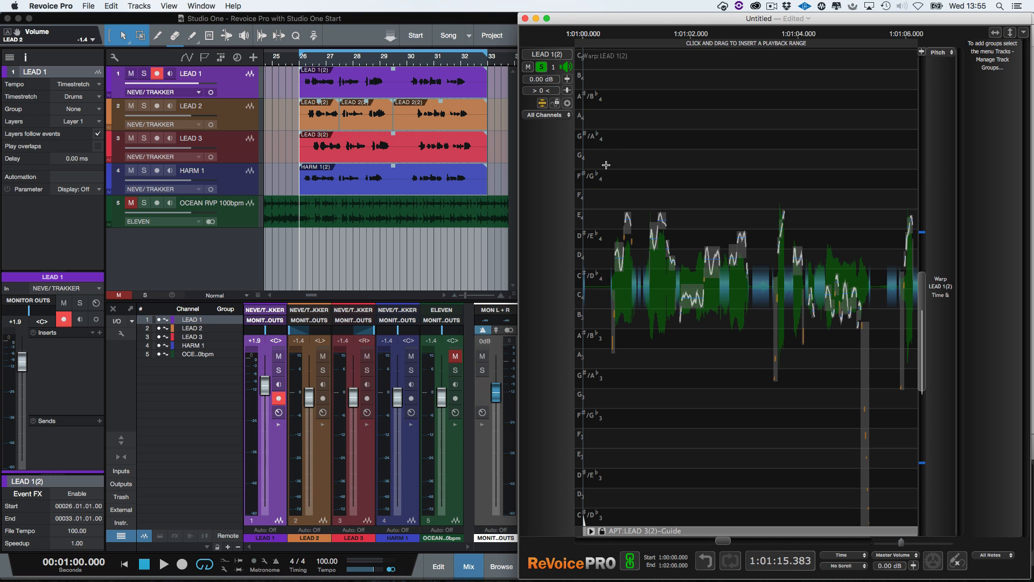
left_click_drag(608, 176, 864, 310)
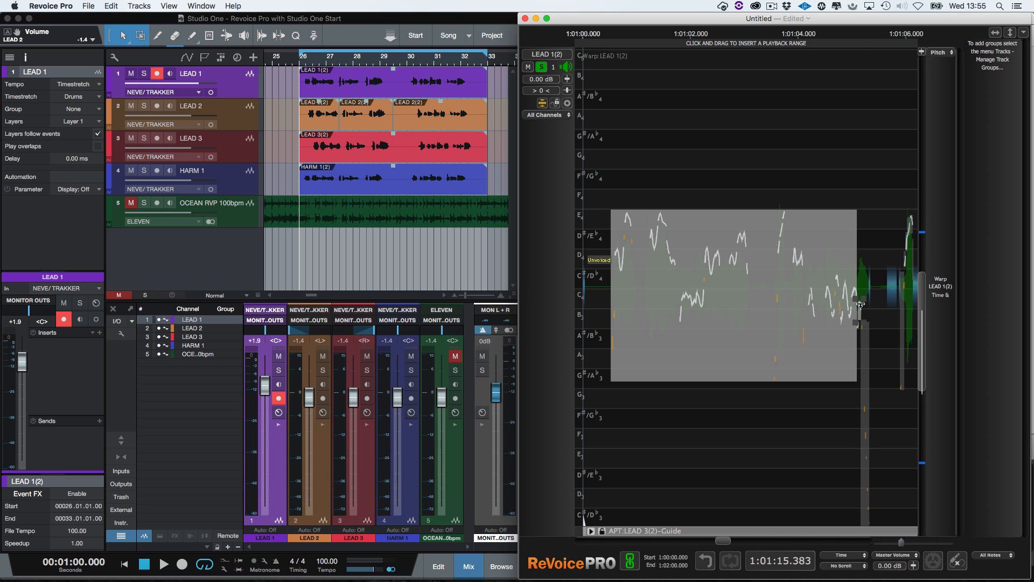
key("p")
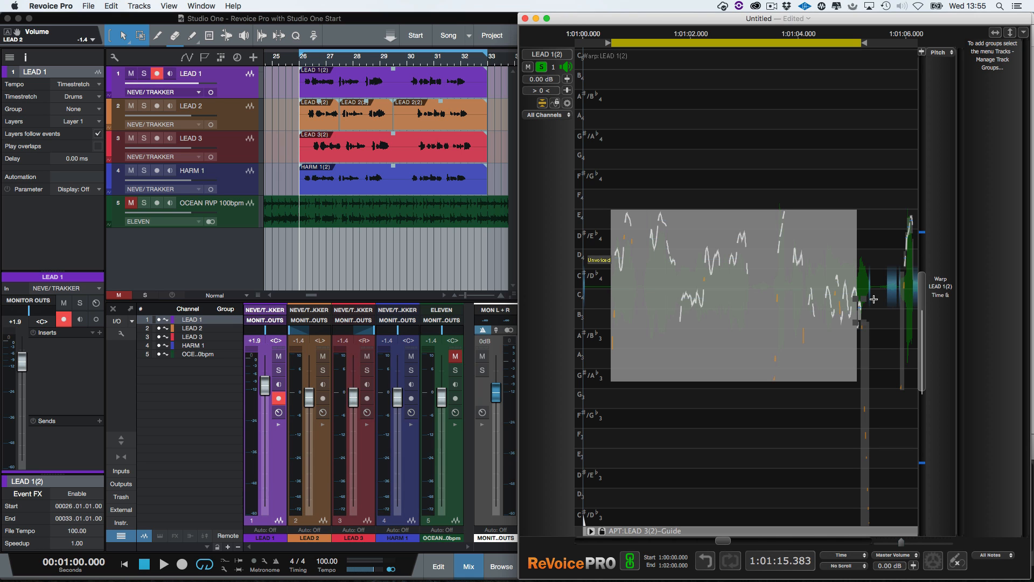
Play the opening phrase, raise the note just before 1:01:03 to E4 (-22 cents) and play it again
key("space")
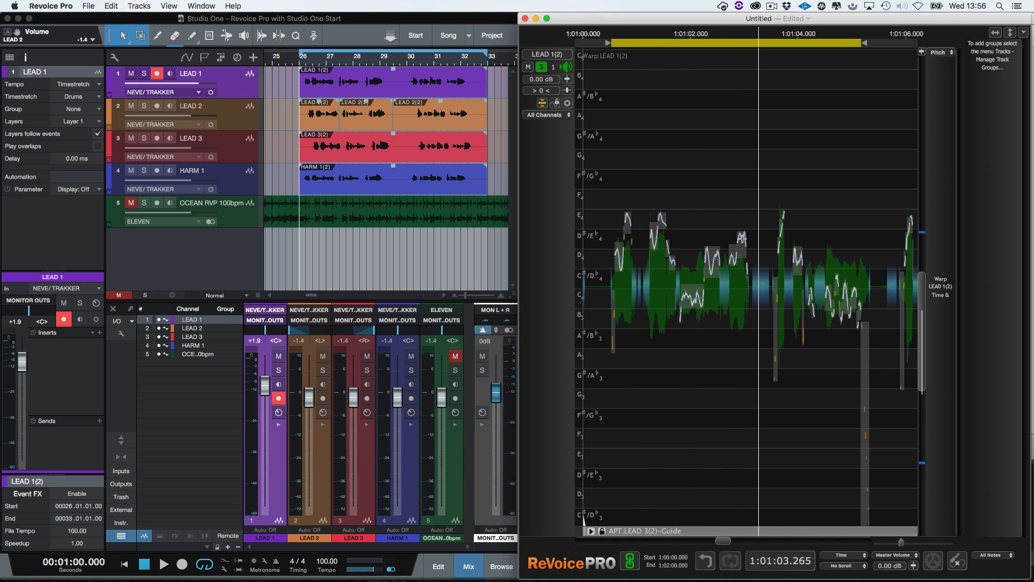
mouse_move(742, 238)
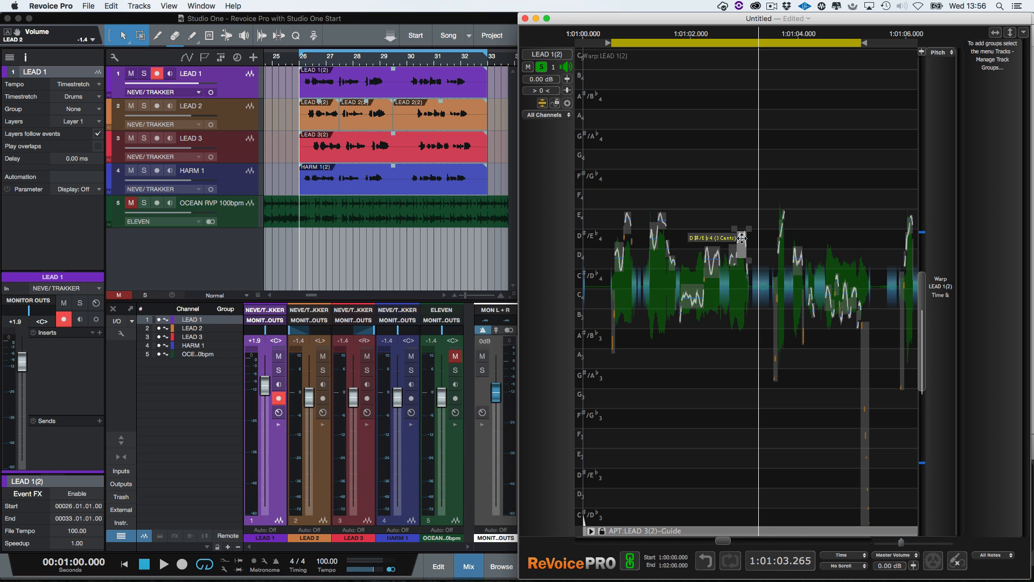
left_click_drag(742, 237, 741, 223)
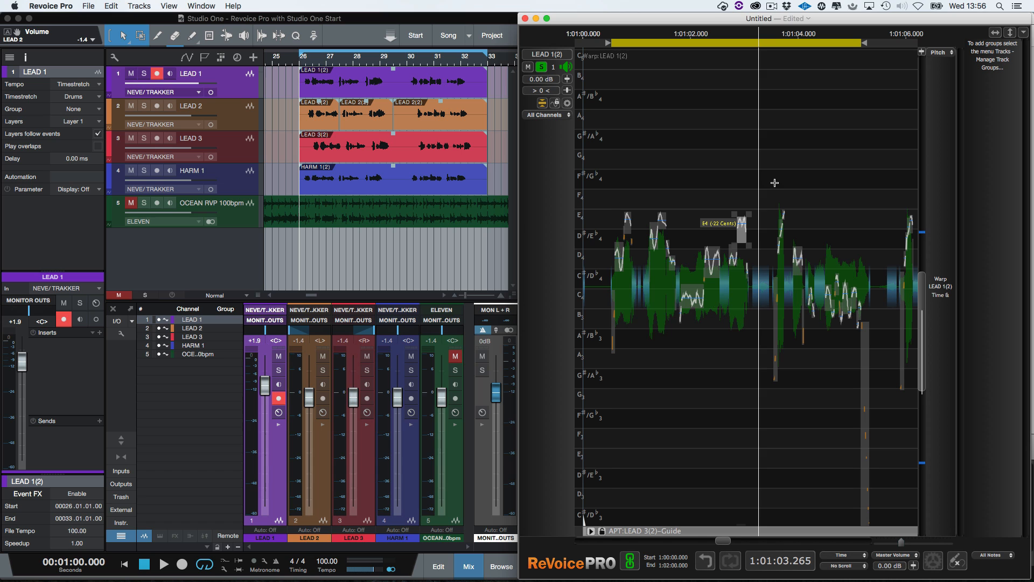
key("space")
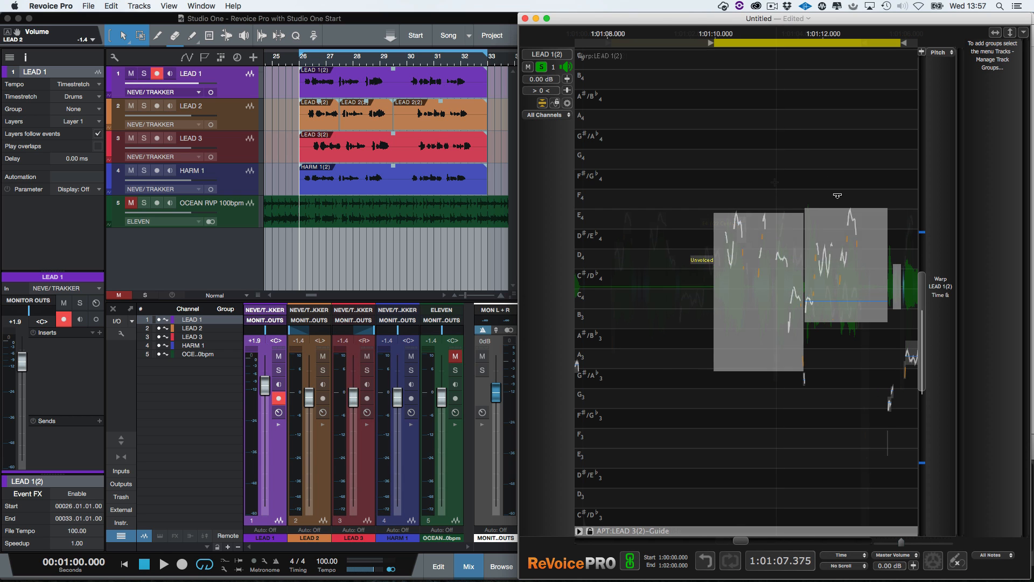
Play the phrase from about 1:01:10 and set the playback range to the unvoiced breath at its start
left_click(783, 134)
key("space")
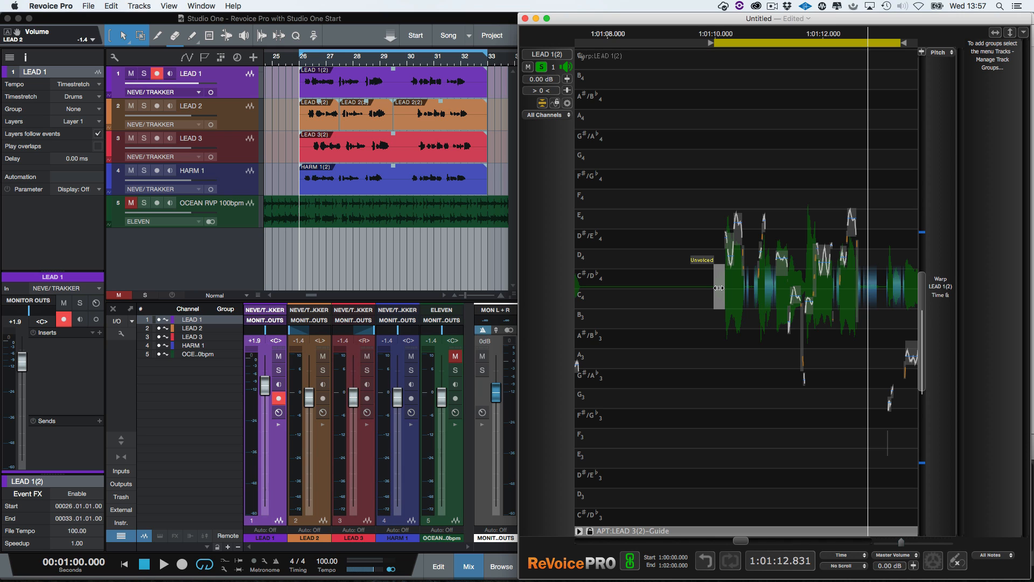
double_click(719, 288)
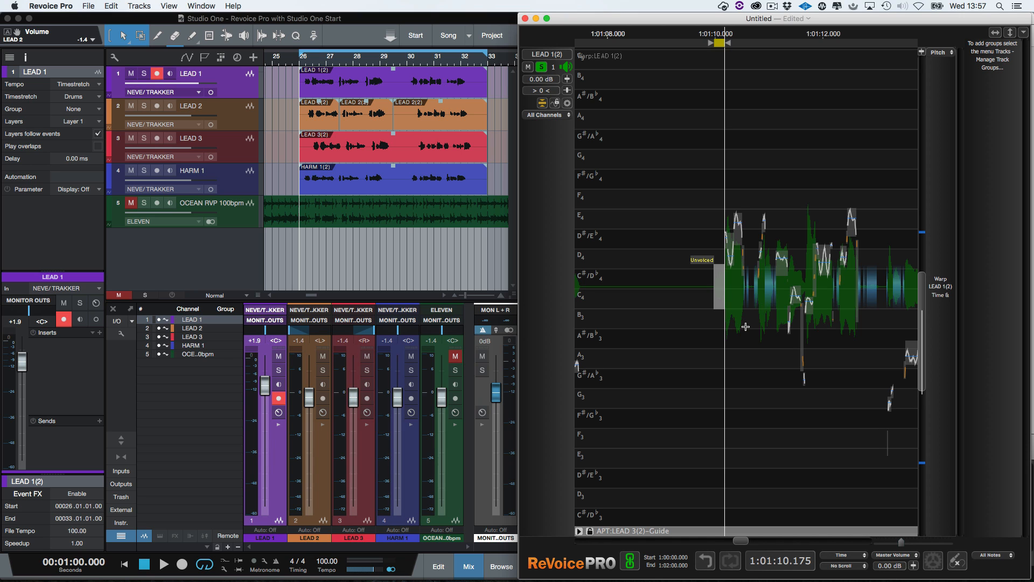
Try lowering the level of the breath at 1:01:10 by about 9 dB, play it and undo the change
key("l")
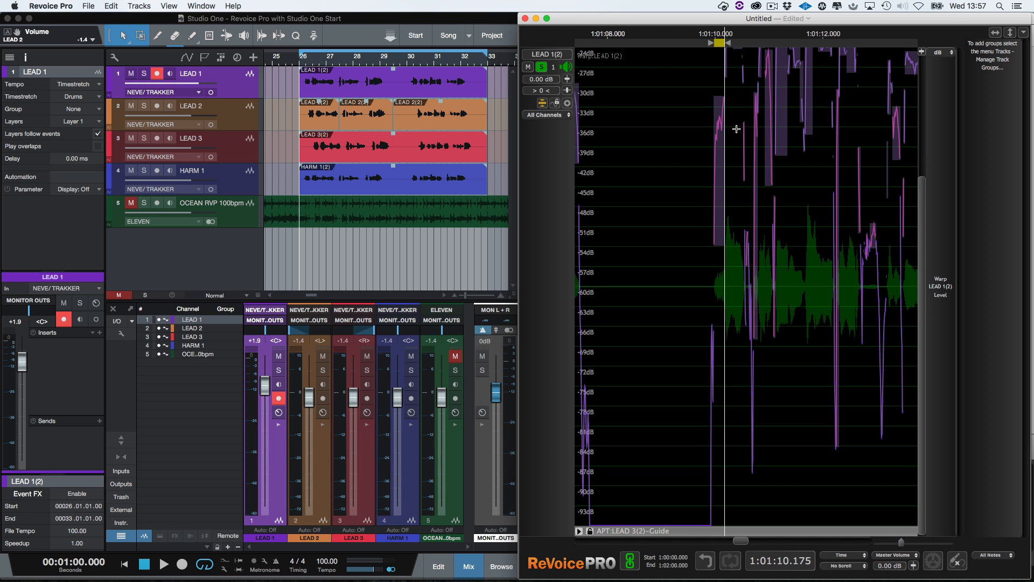
key("super+Right")
key("super+Right")
key("super+Right")
key("super+Right")
key("super+Right")
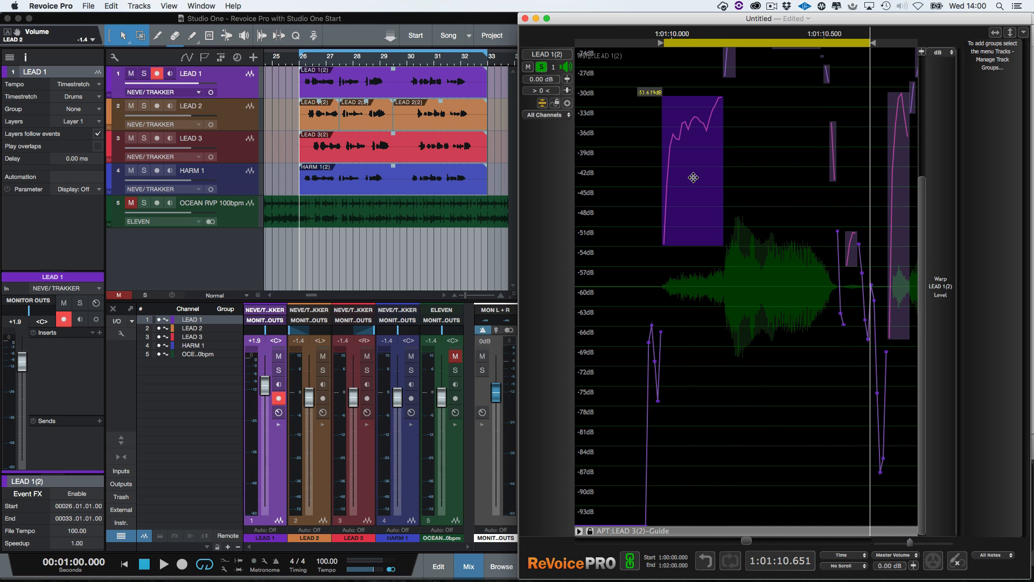
left_click_drag(693, 177, 694, 229)
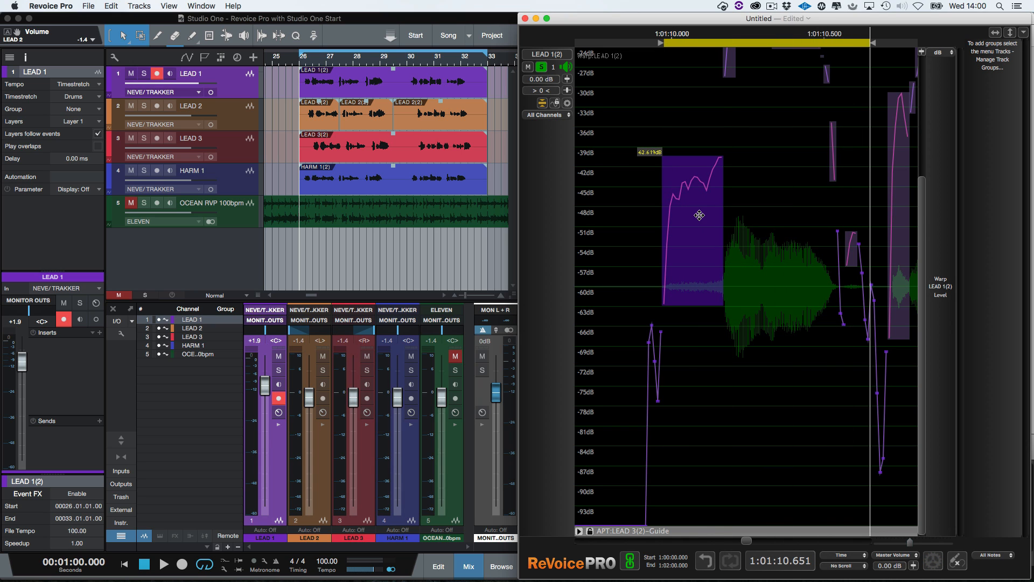
key("super+z")
key("space")
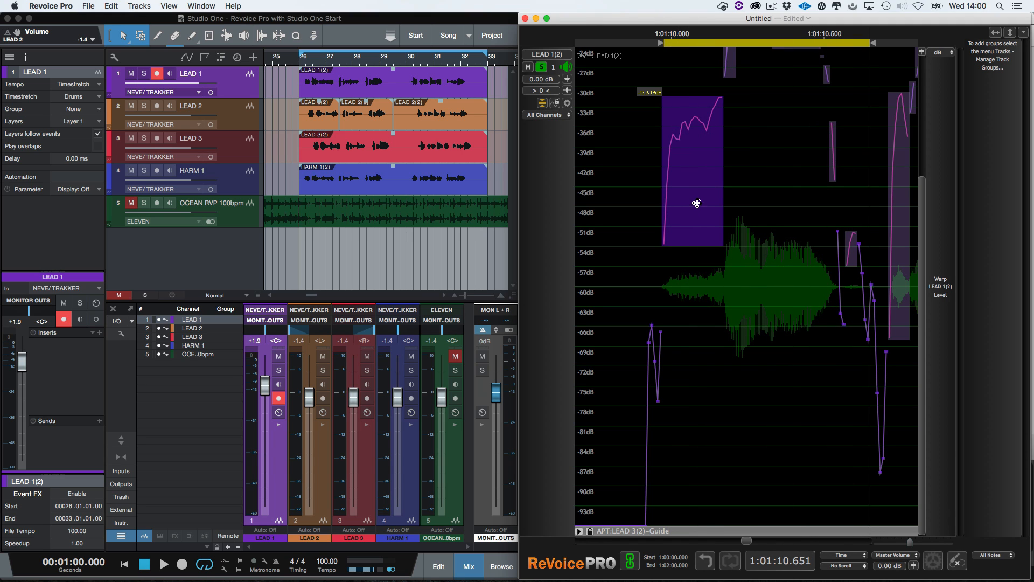
Return LEAD 1(2) to its pitch display and restore the multi-track view
key("p")
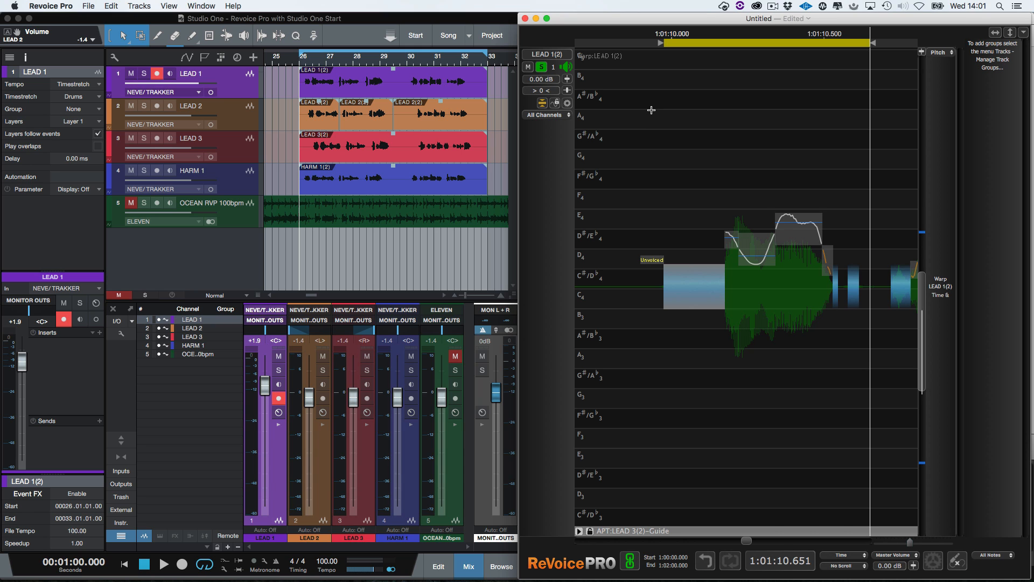
left_click(542, 103)
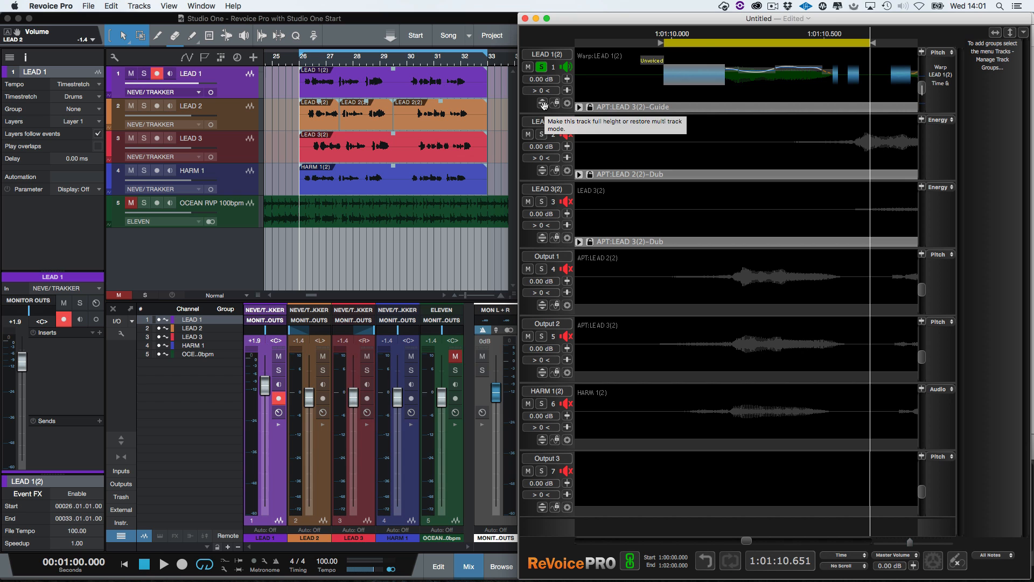
key("Down")
key("Down")
key("Down")
key("Down")
key("Down")
key("Down")
key("Down")
key("Down")
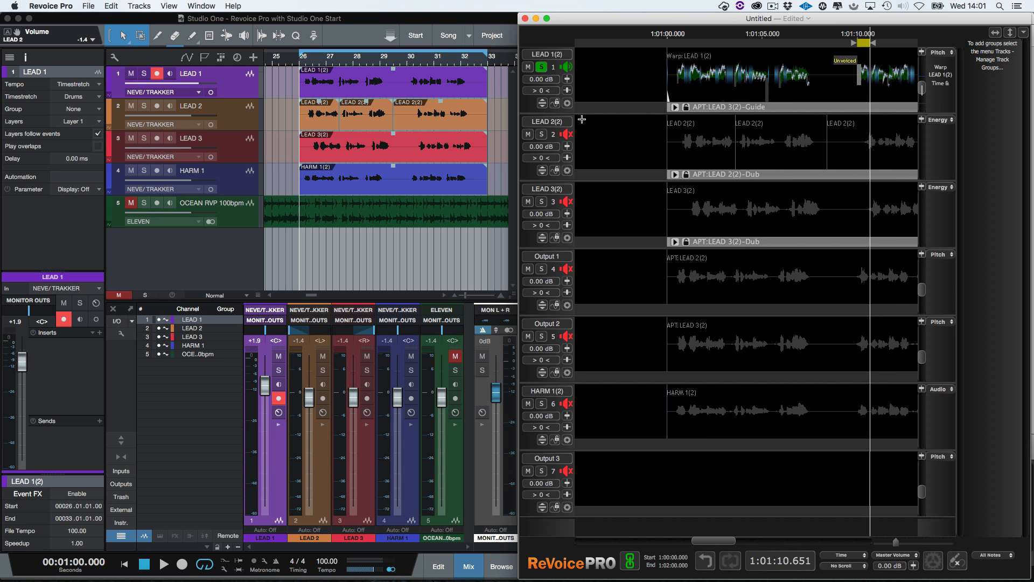
Solo Output 1 and Output 2 alongside LEAD 1(2), and play the range from about 1:01:00 to 1:01:08
left_click(542, 270)
left_click(543, 337)
left_click_drag(671, 45, 718, 49)
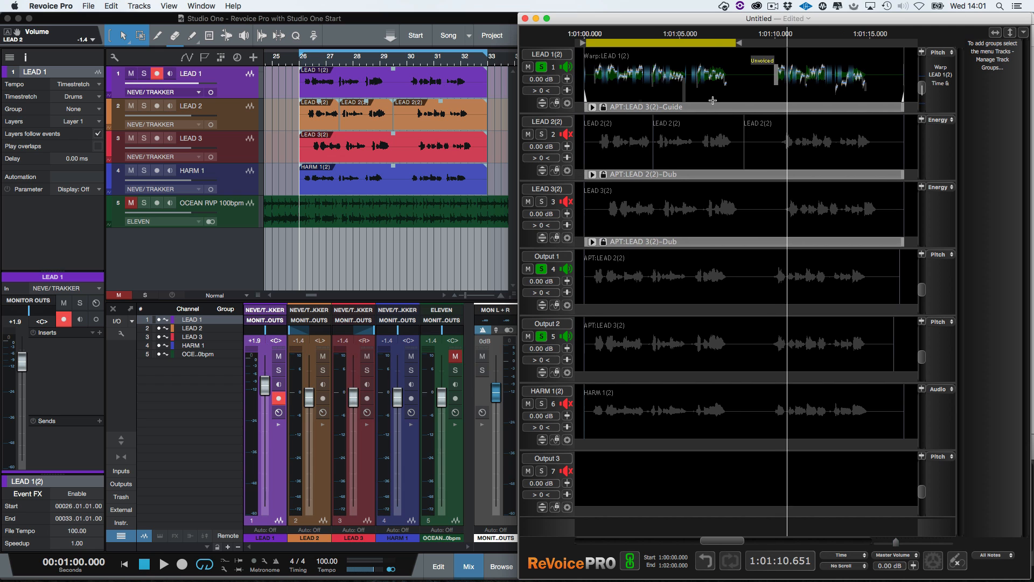
key("space")
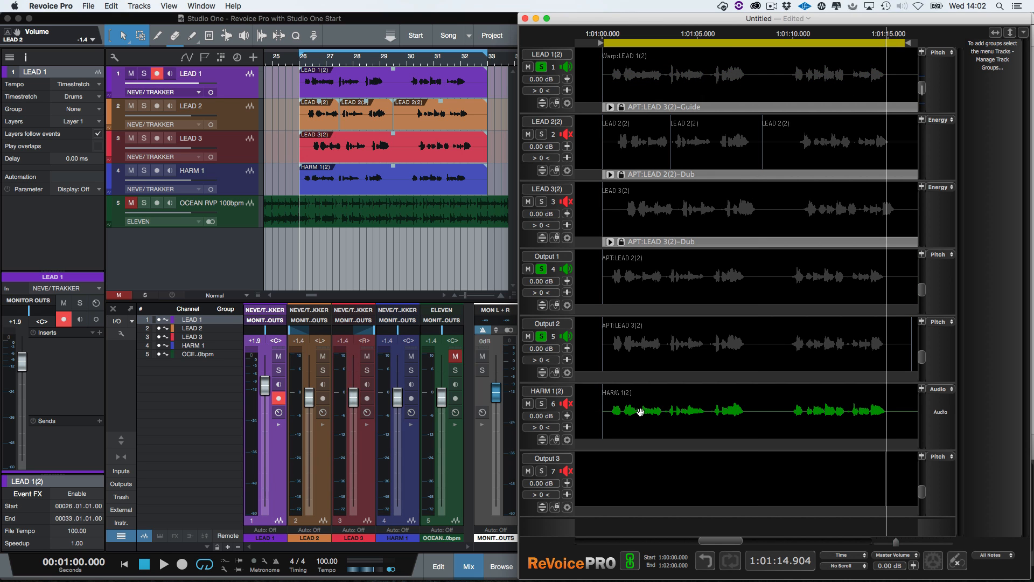
Create a Doubler process from HARM 1(2) to Output 3 with the Stereo Vocal Loose Timing preset, and play the result
right_click(646, 442)
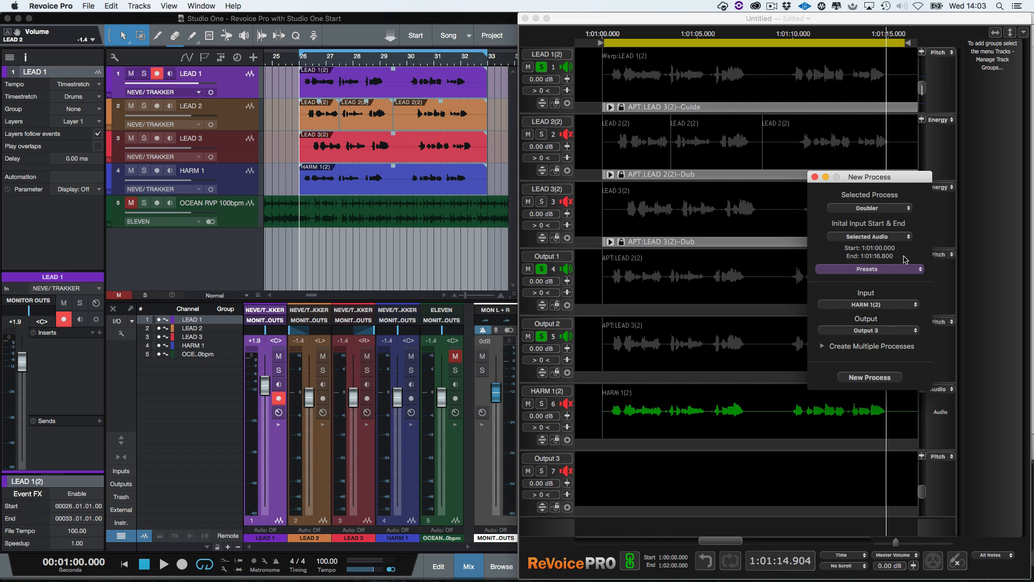
left_click(903, 269)
mouse_move(898, 281)
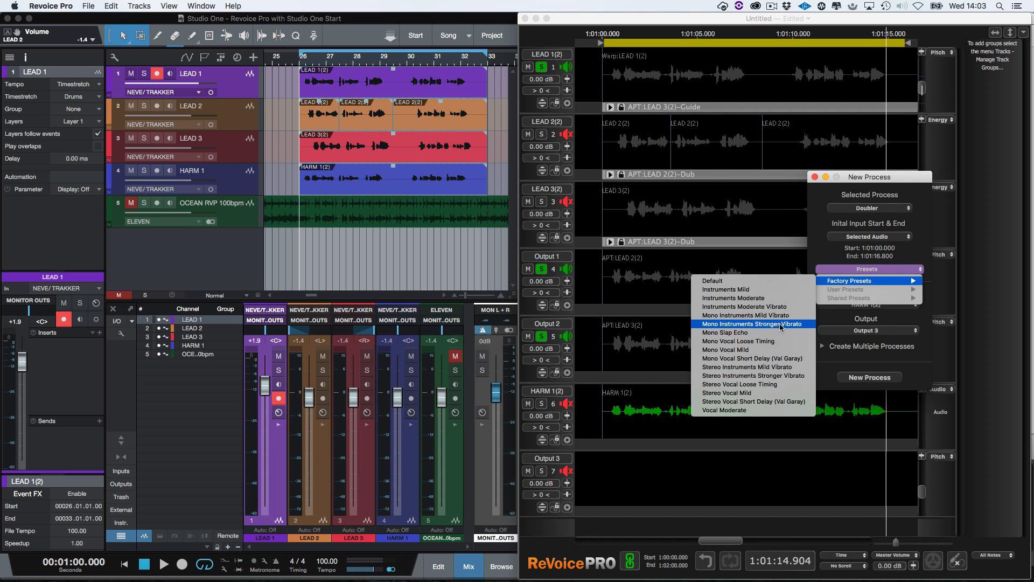
left_click(763, 384)
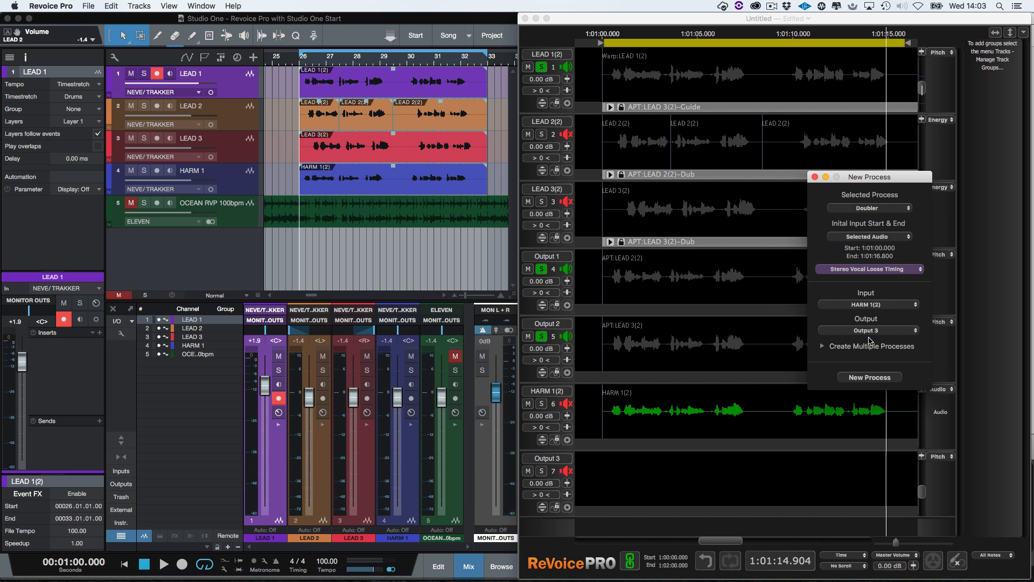
left_click(870, 377)
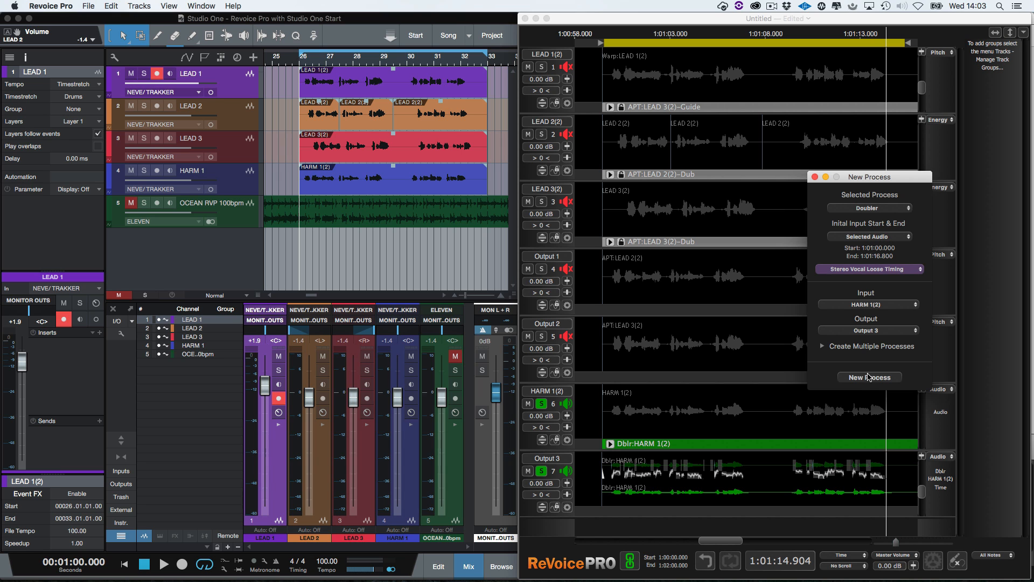
key("space")
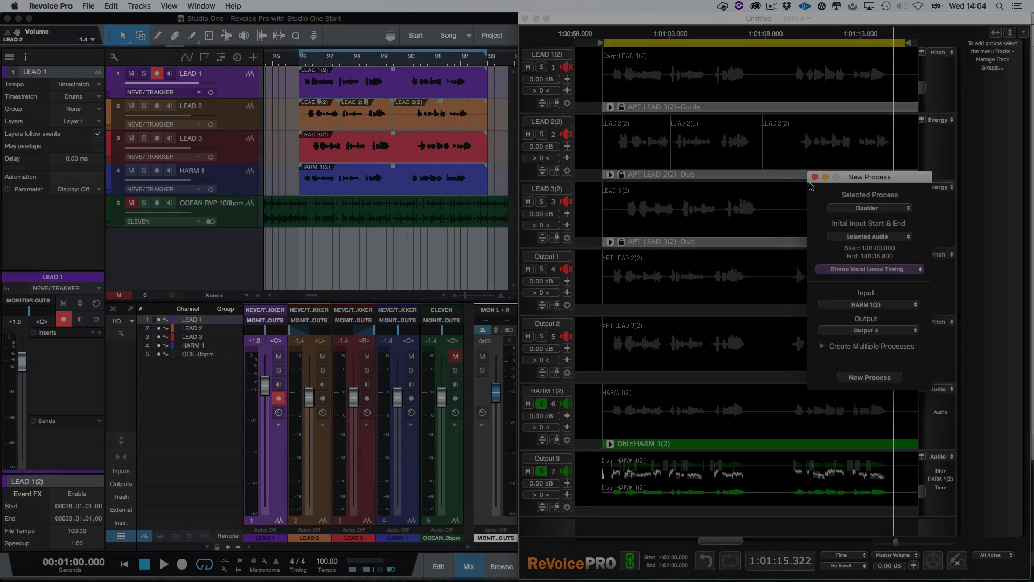
left_click(814, 177)
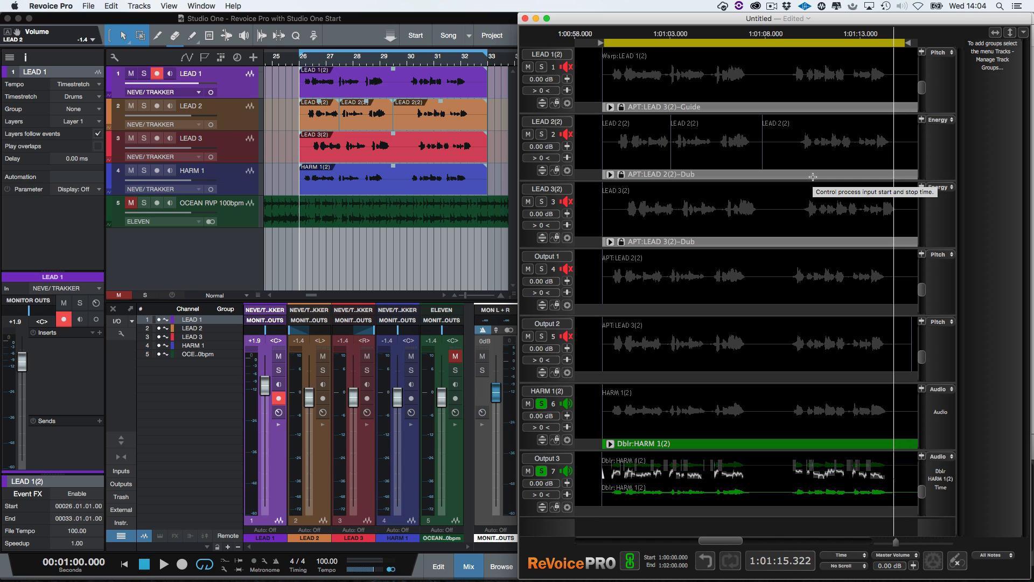
Copy the selected process output of the warped LEAD 1(2) audio
left_click(810, 75)
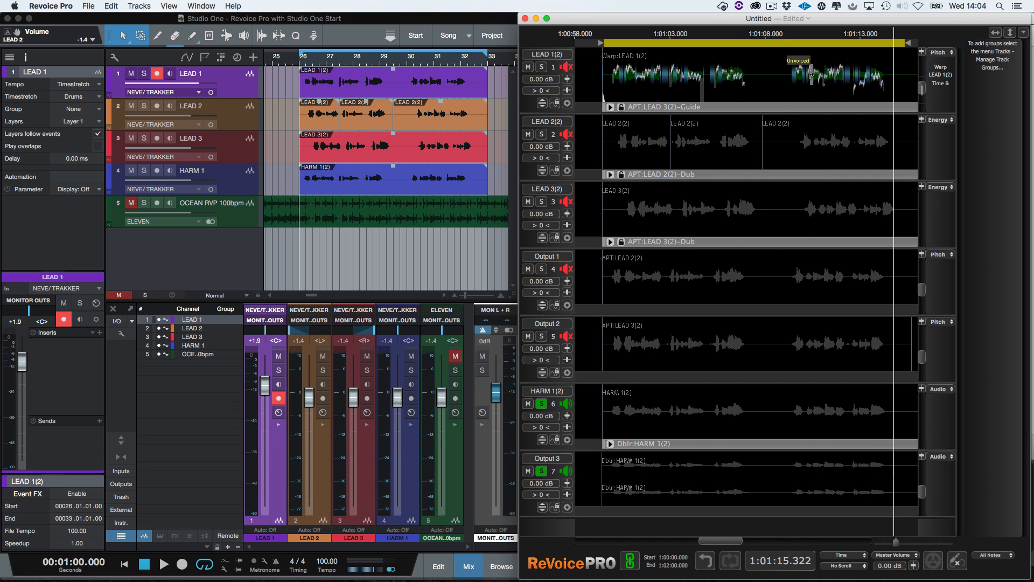
left_click(111, 6)
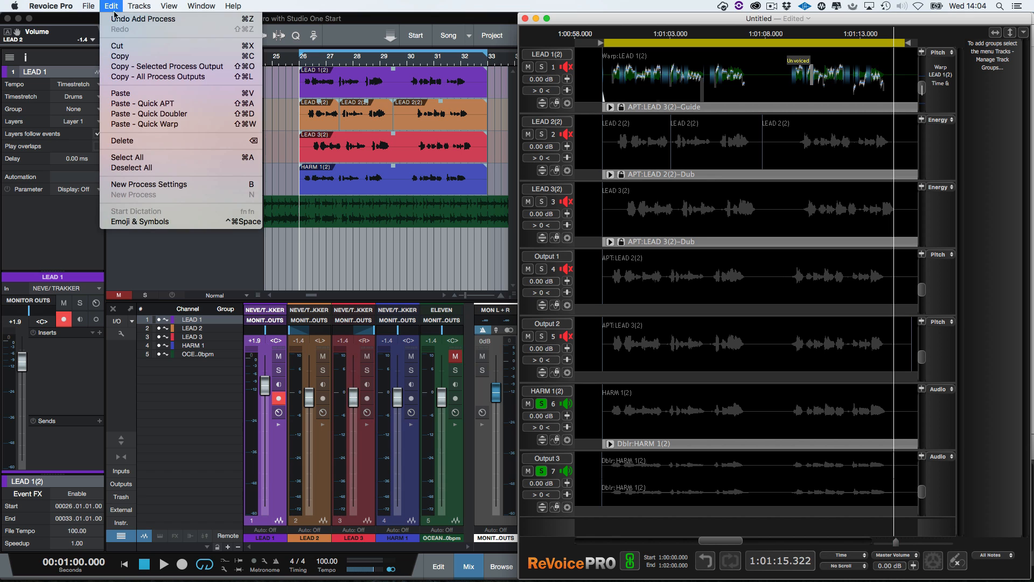
left_click(122, 67)
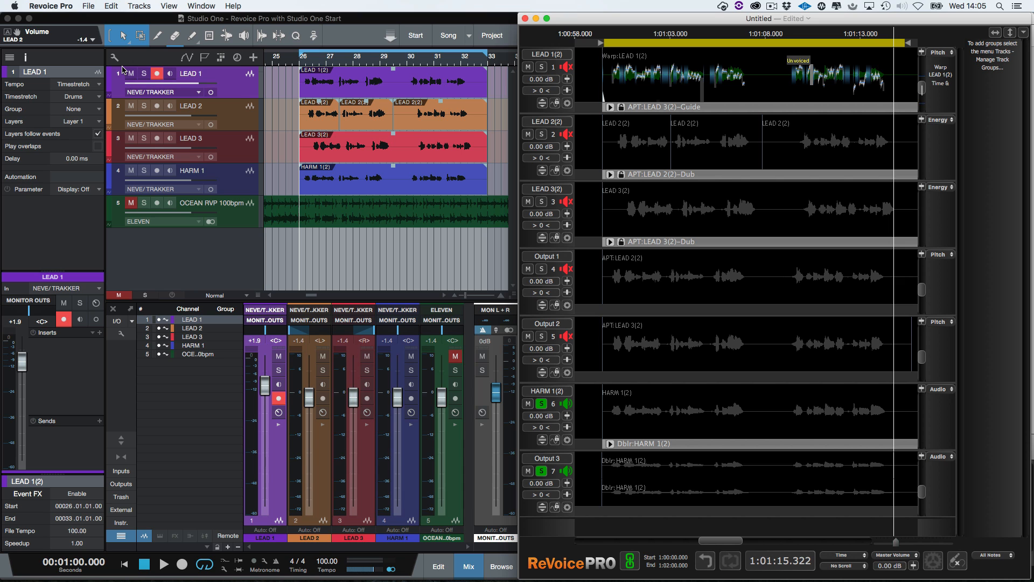
Switch to Studio One and add a new layer to the LEAD 1, LEAD 2 and LEAD 3 tracks together
left_click(249, 89)
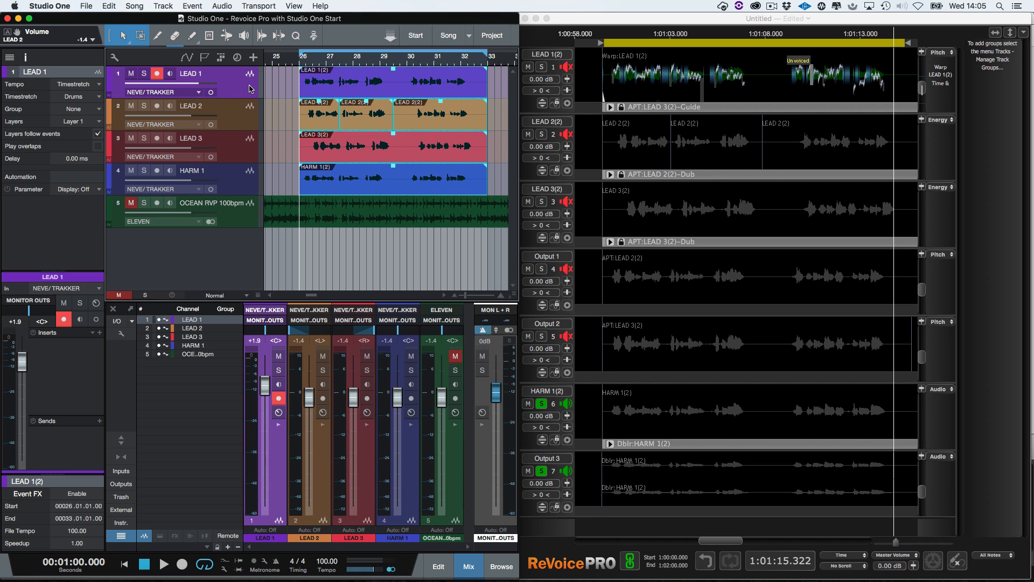
left_click(240, 155)
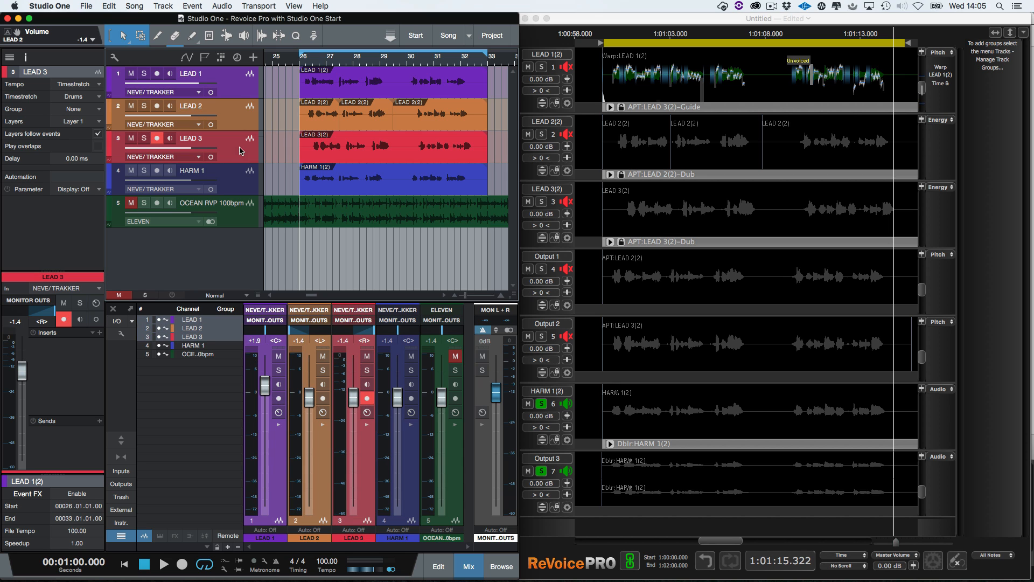
right_click(242, 95)
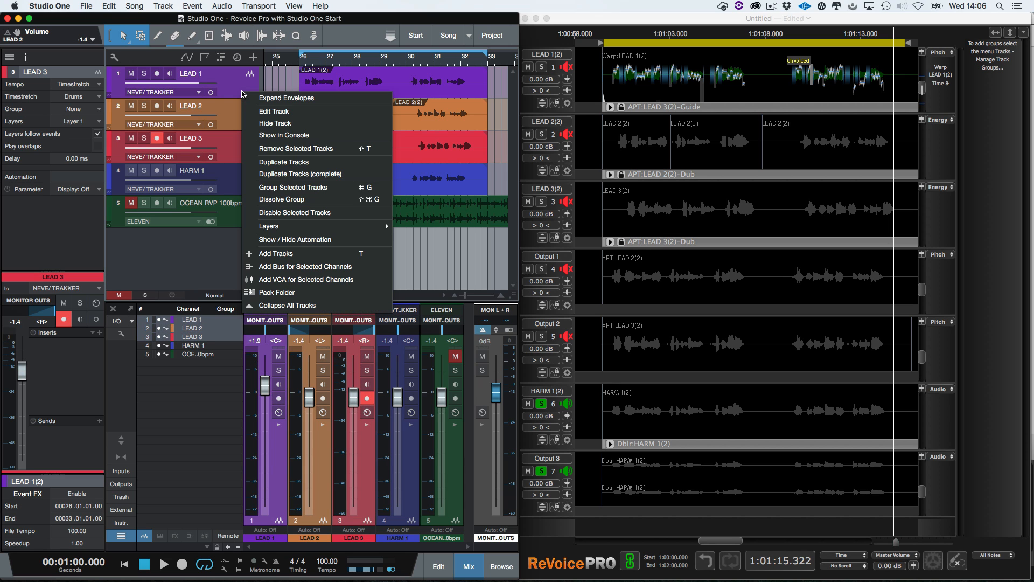
mouse_move(302, 227)
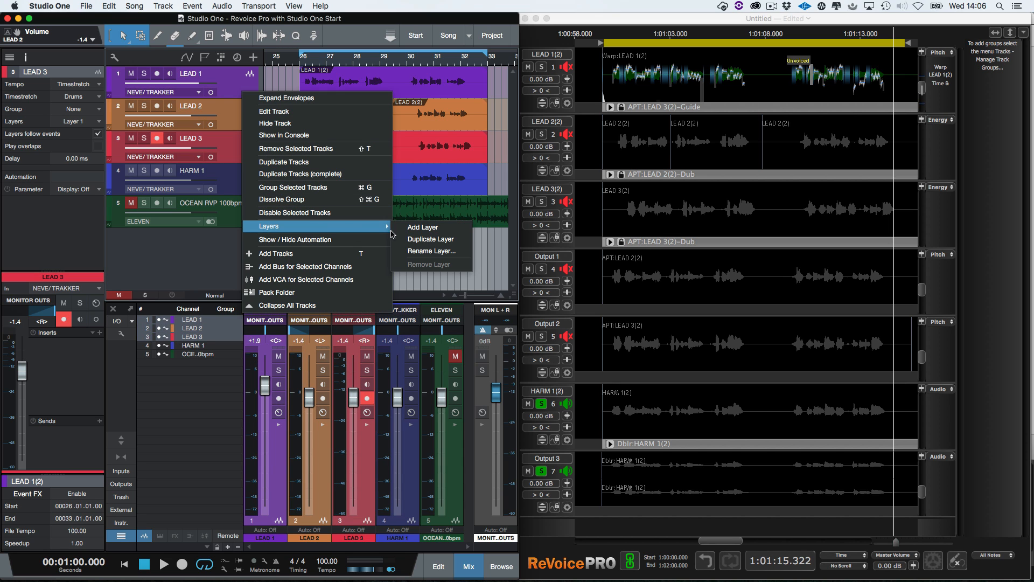
left_click(400, 232)
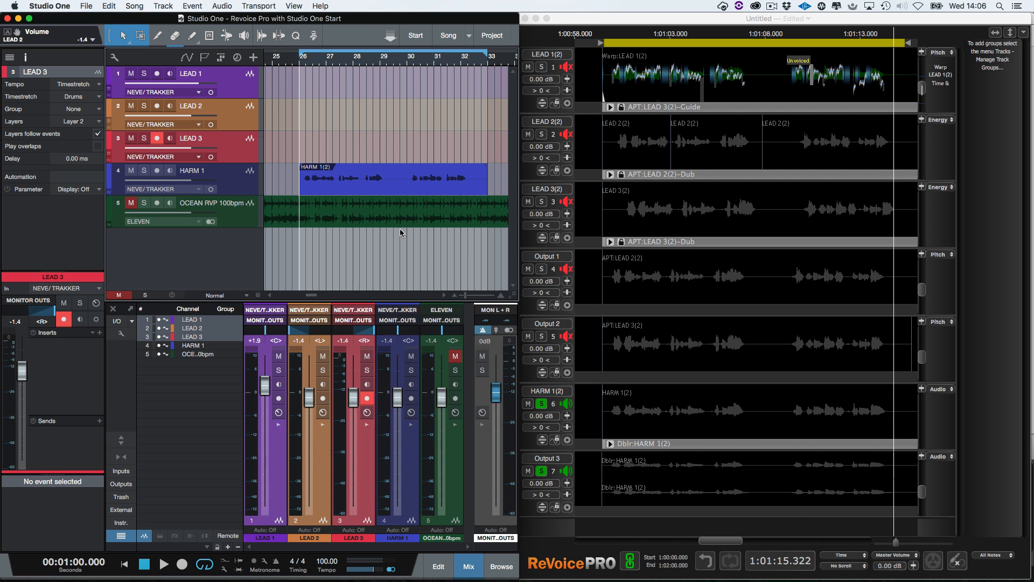
Paste the copied warp output onto the LEAD 1 track at its original position
left_click(240, 91)
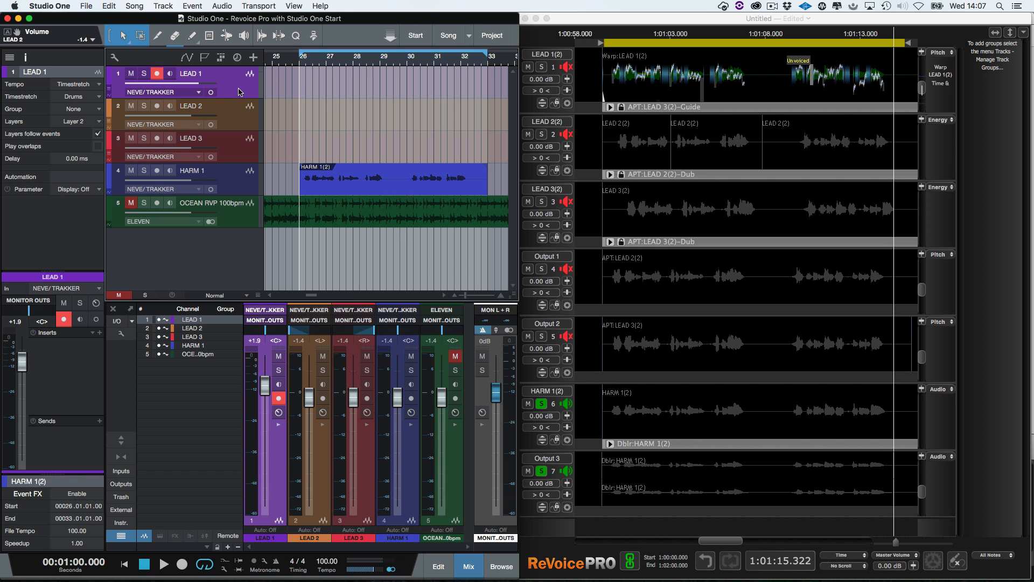
left_click(109, 6)
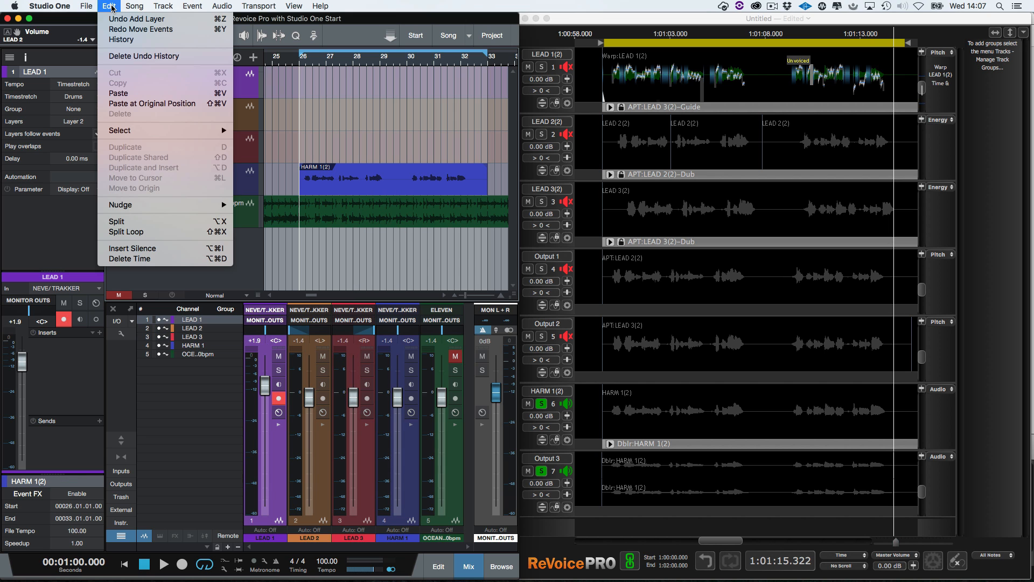
left_click(120, 104)
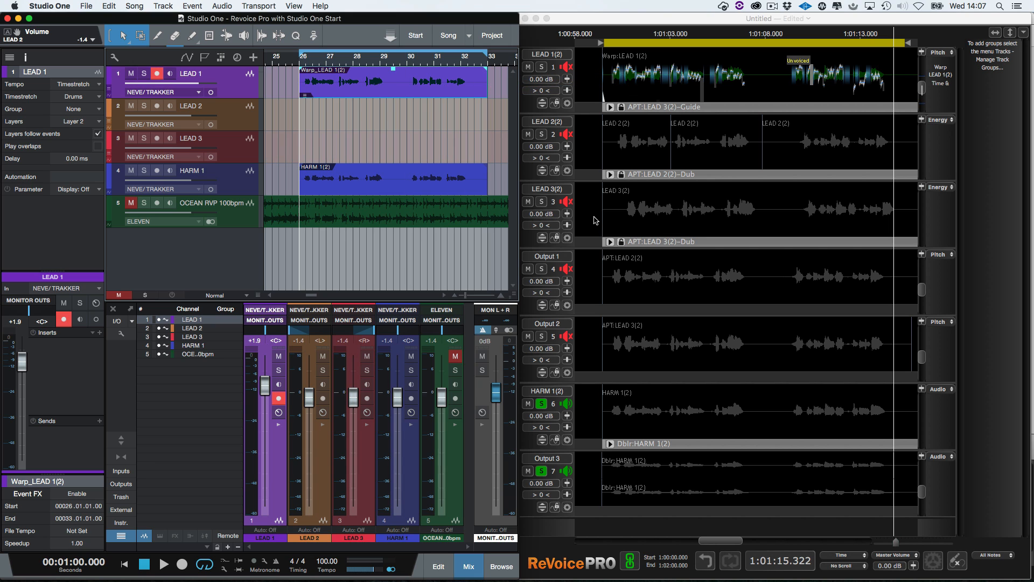
Switch to Revoice Pro and copy the selected process output of APT:LEAD 2(2) on Output 1
left_click(629, 278)
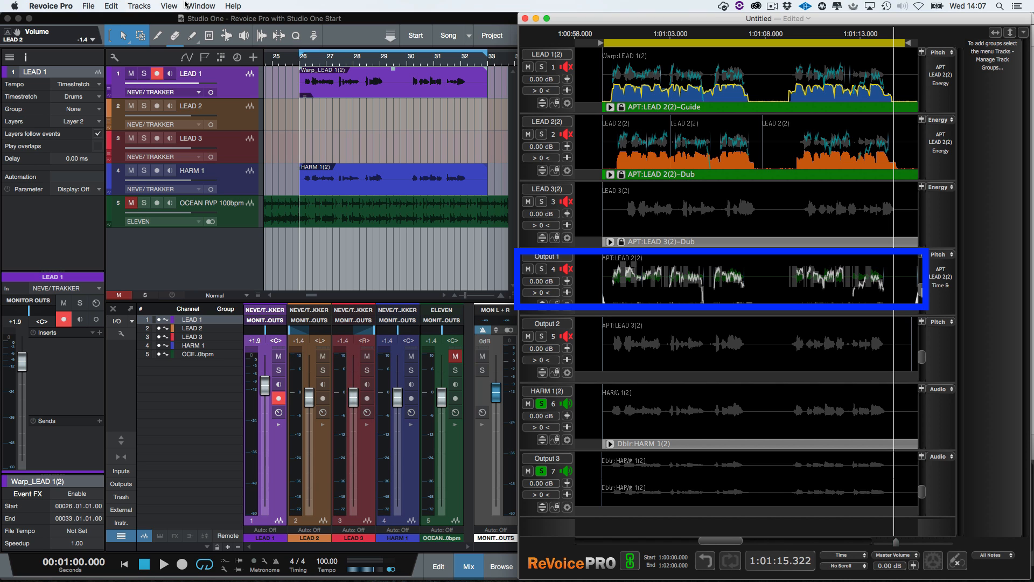
left_click(110, 6)
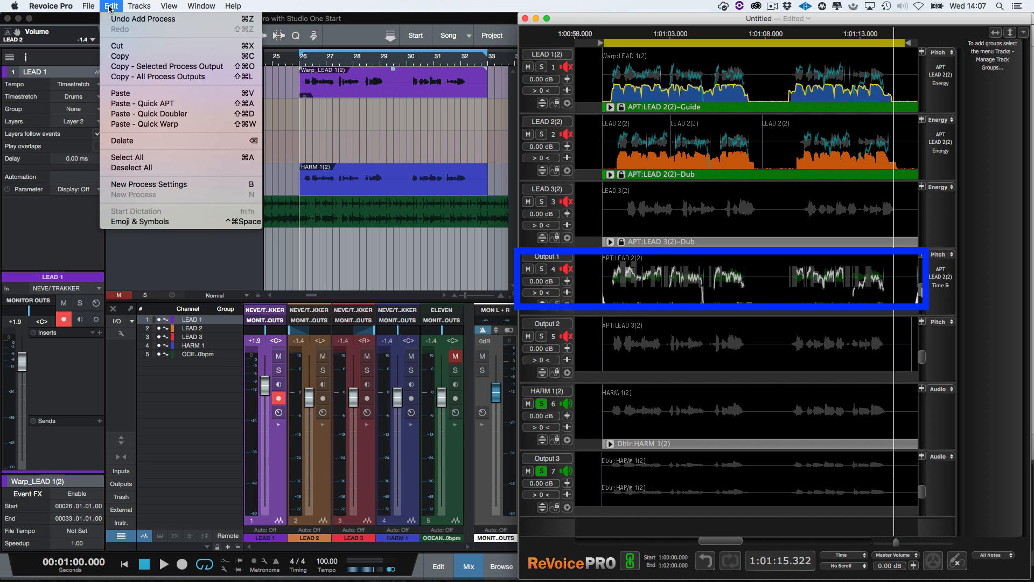
left_click(115, 67)
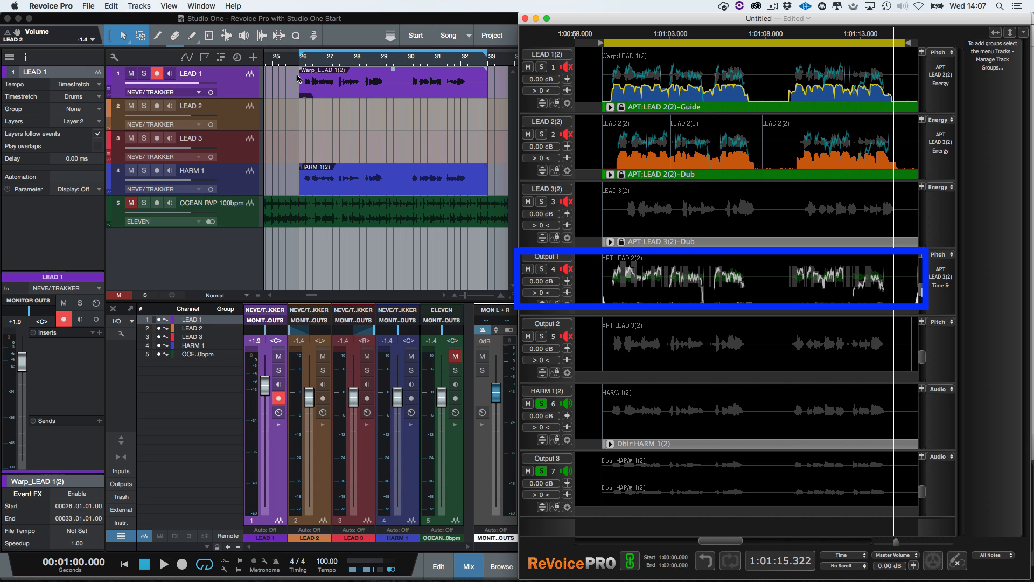
Switch to Studio One and paste the copied APT:LEAD 2(2) output onto the LEAD 2 track at its original position
left_click(243, 114)
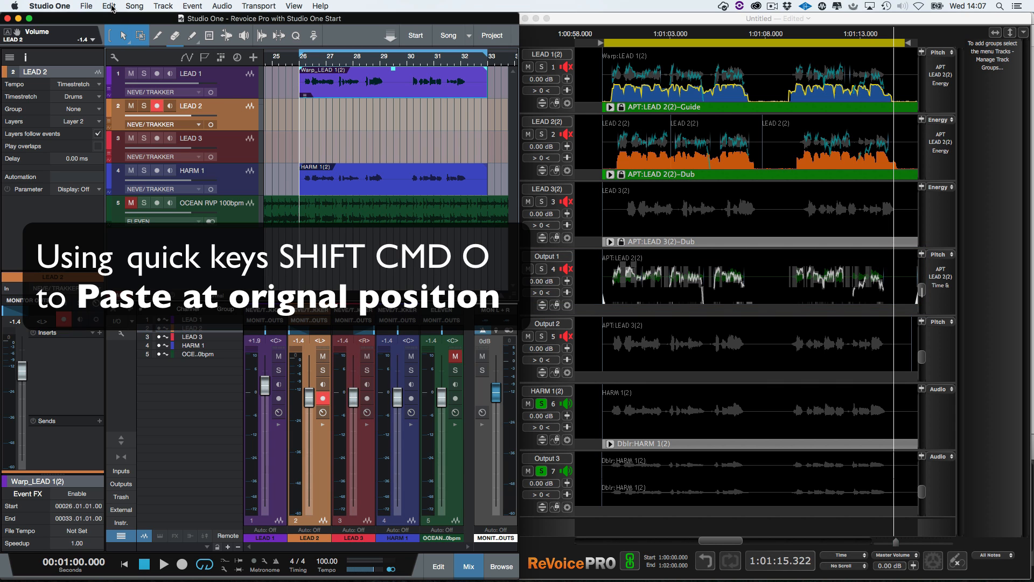
key("shift+super+o")
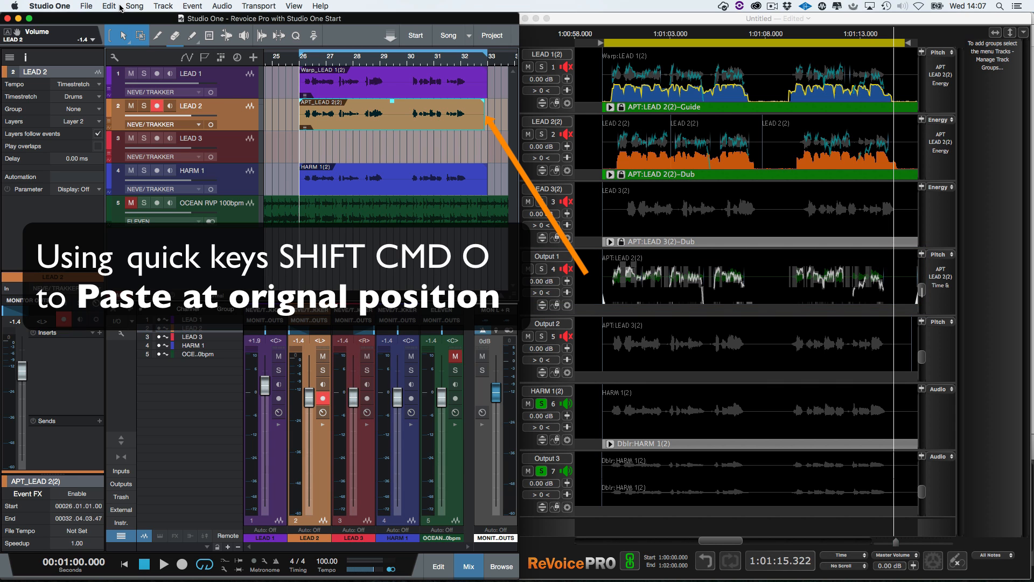
Switch to Revoice Pro and copy the selected process output of APT:LEAD 3(2) on Output 2
left_click(665, 312)
left_click(110, 6)
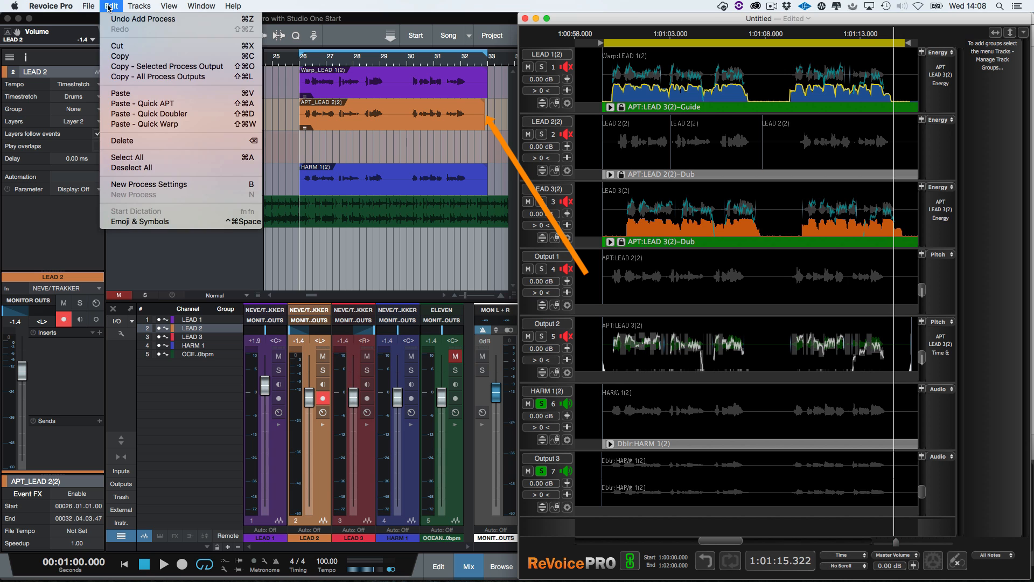
left_click(118, 66)
Switch to Studio One and paste the copied APT:LEAD 3(2) output onto the LEAD 3 track at its original position
left_click(305, 144)
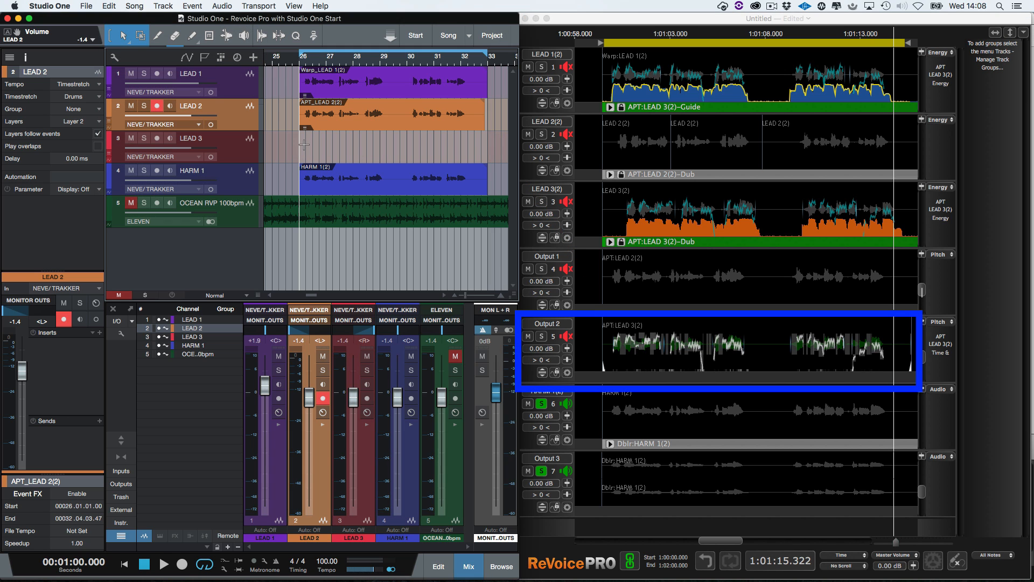
left_click(108, 7)
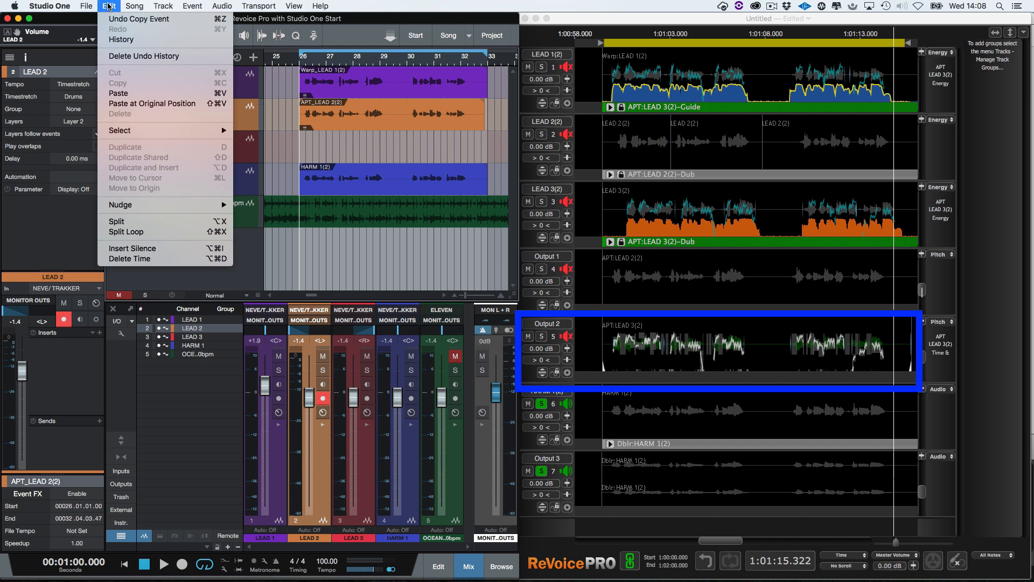
left_click(134, 103)
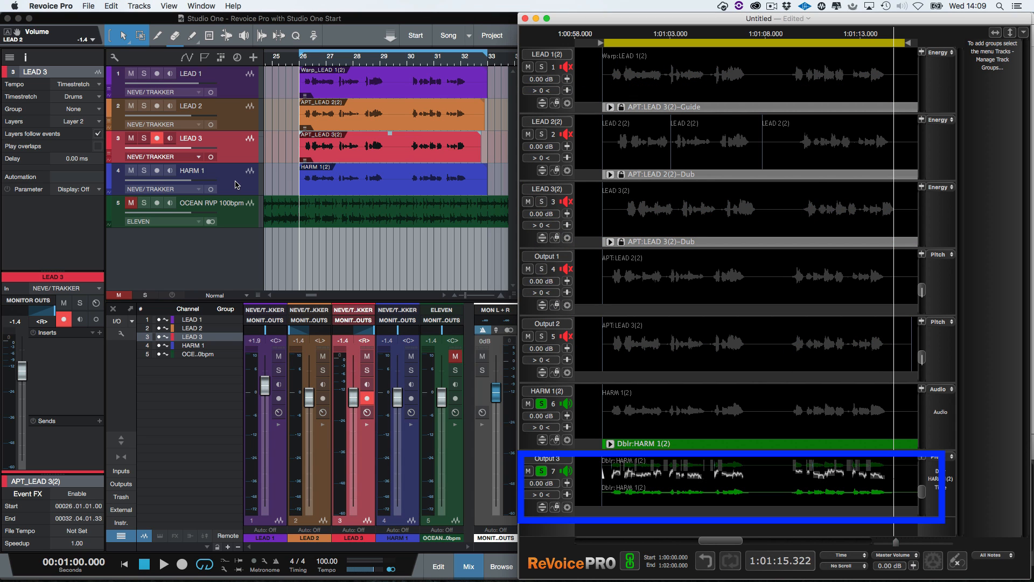
Switch to Studio One and paste the copied Dblr:HARM 1(2) output onto the HARM 1 track at its original position
left_click(221, 20)
left_click(107, 6)
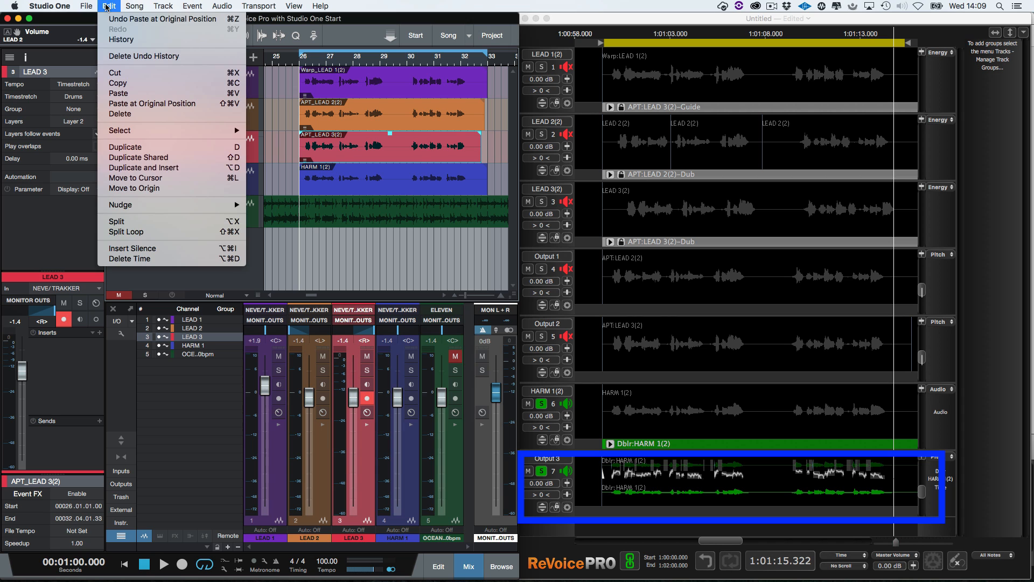
left_click(154, 104)
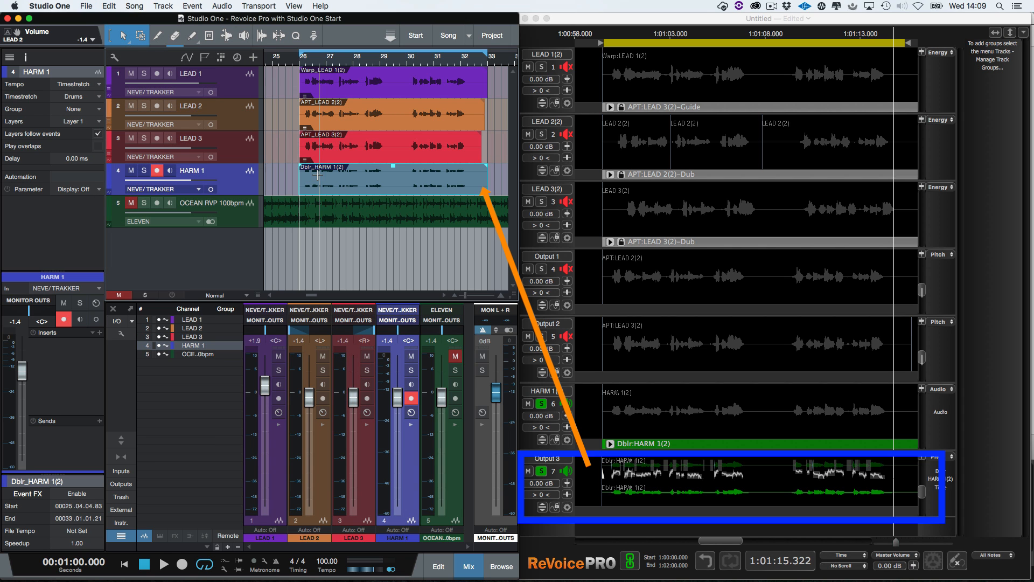
Move the pasted Dblr_HARM 1(2) event onto a new track of its own and place that track directly below HARM 1
left_click_drag(321, 192, 317, 241)
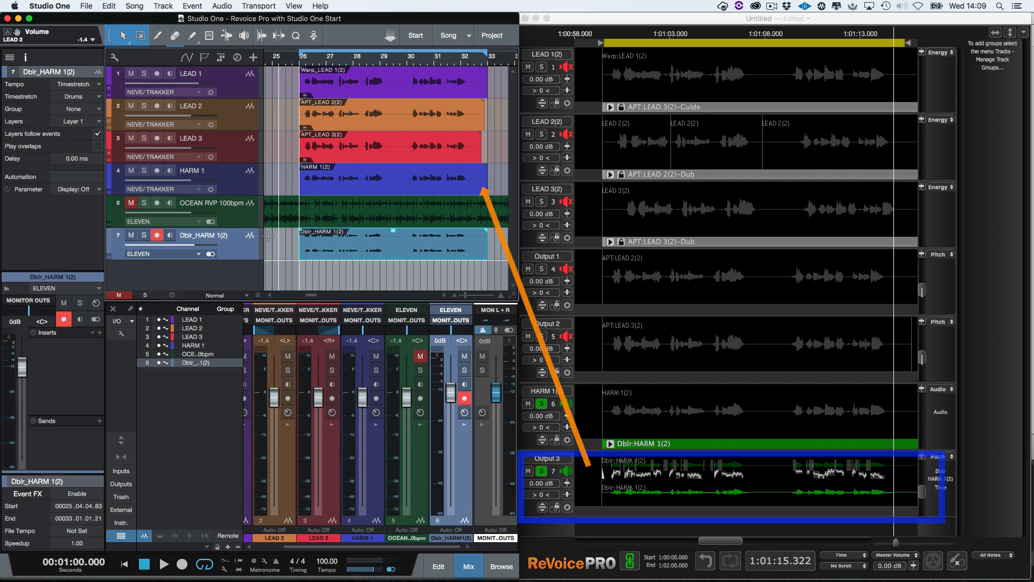
left_click_drag(240, 252, 240, 208)
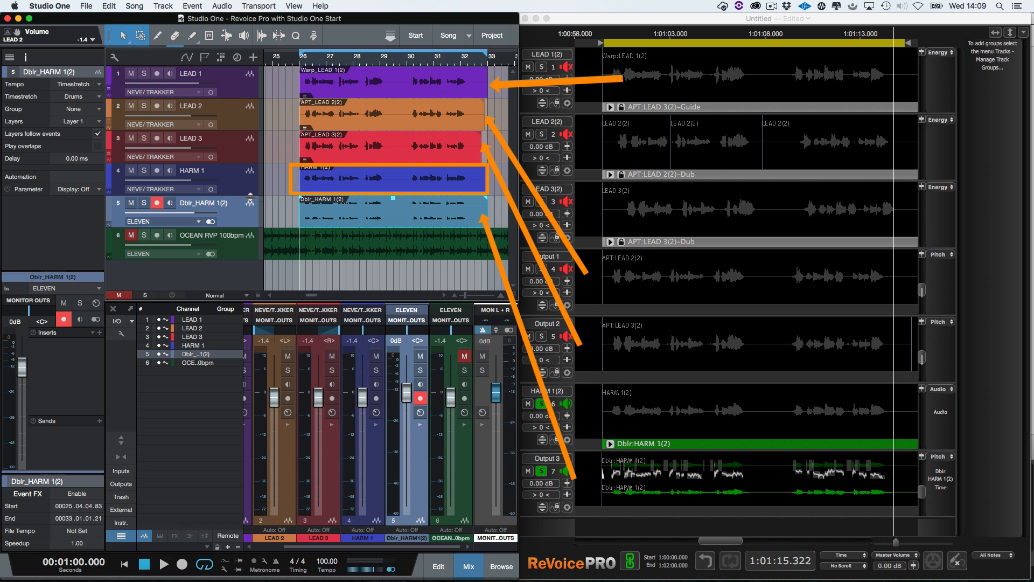
Play back the processed lead, harmony and doubled harmony tracks together from bar 26, and stop playback
key("space")
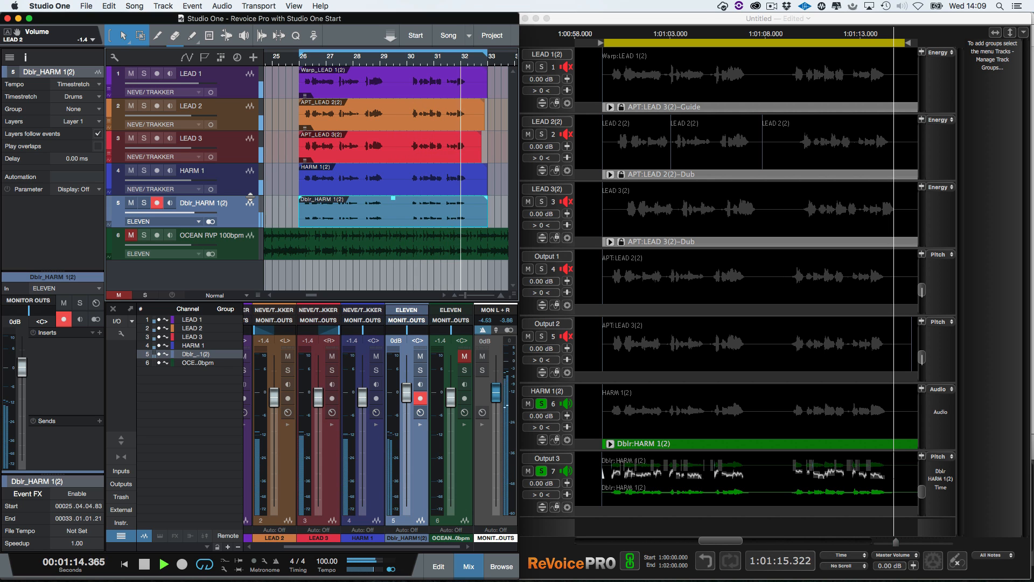
key("space")
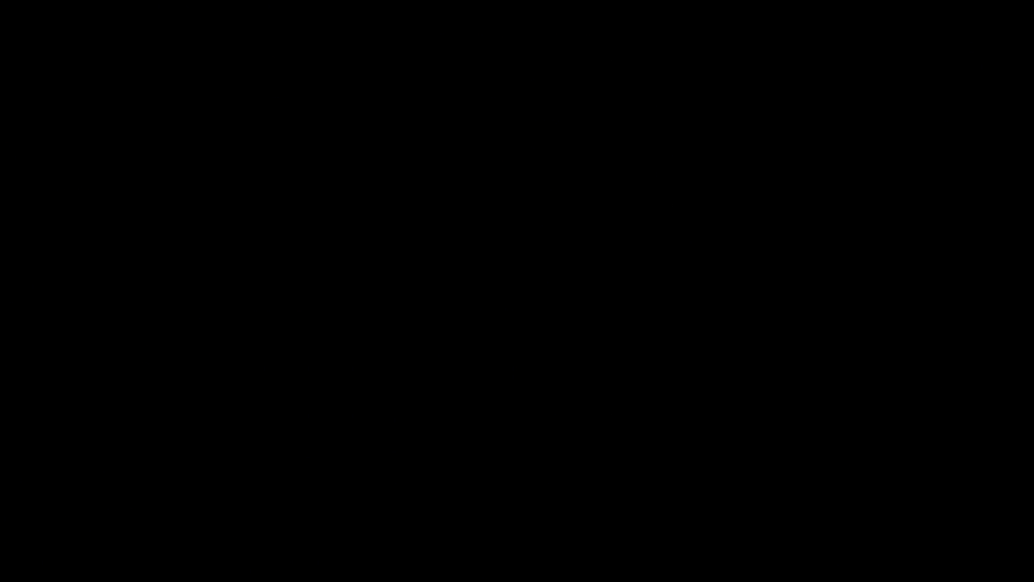